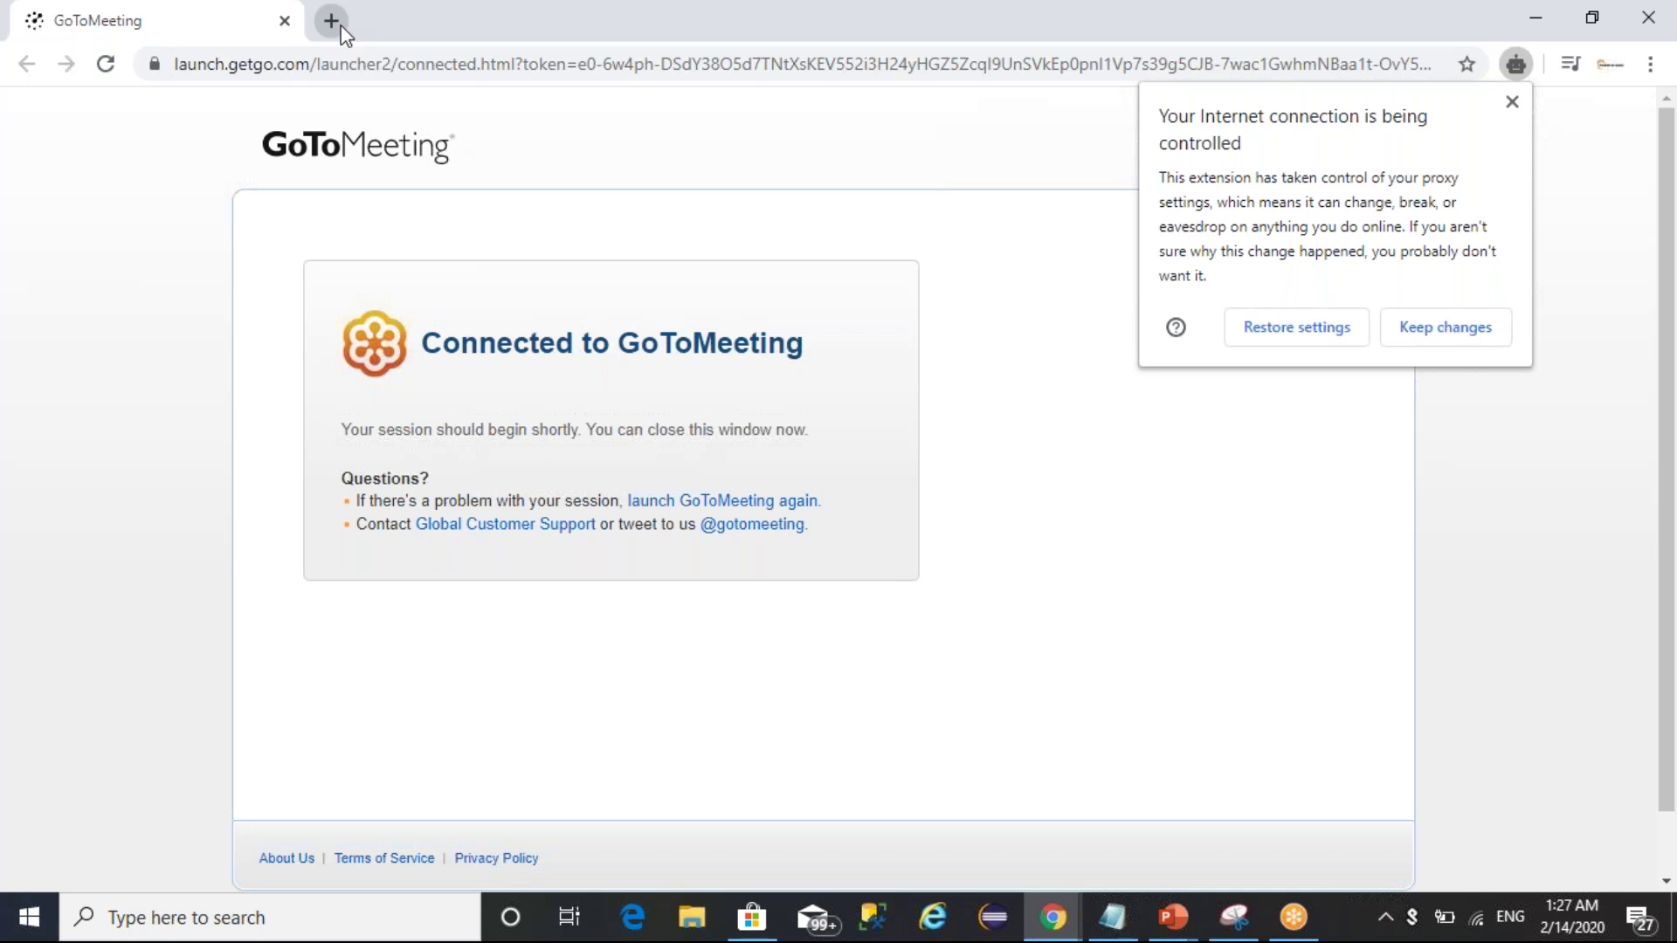
# Go to App.powerbi.com, dismiss the proxy-settings warning, and open the Power BI downloads list.
pyautogui.click(397, 64)
pyautogui.write('App.powerbi.com')
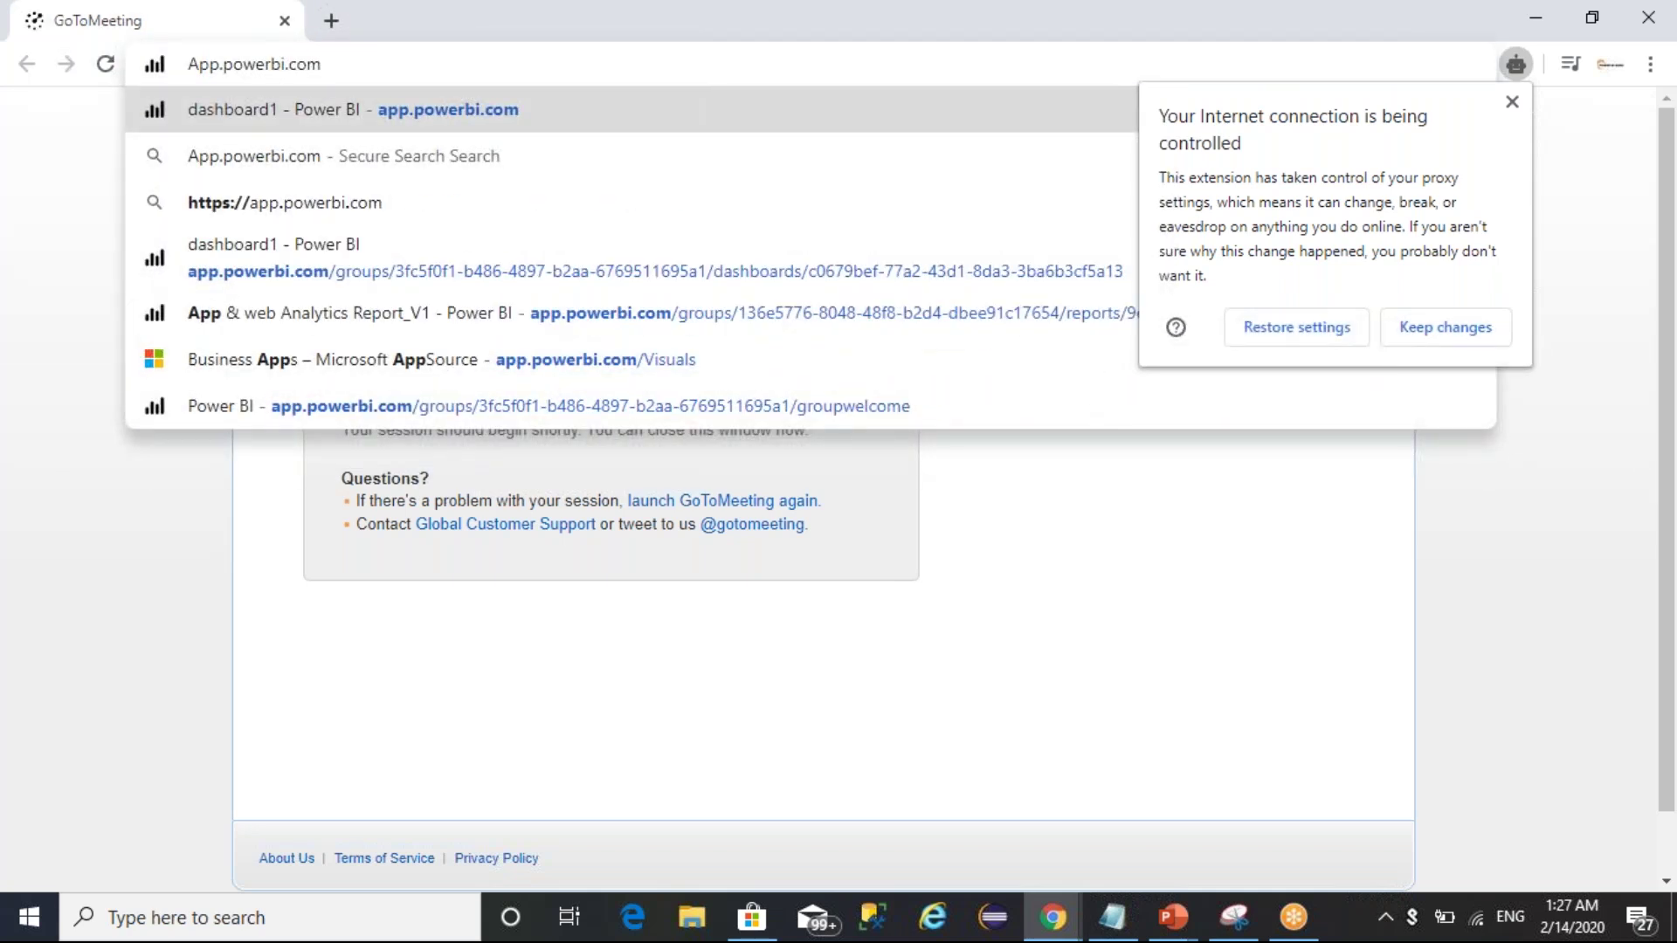
pyautogui.press('Return')
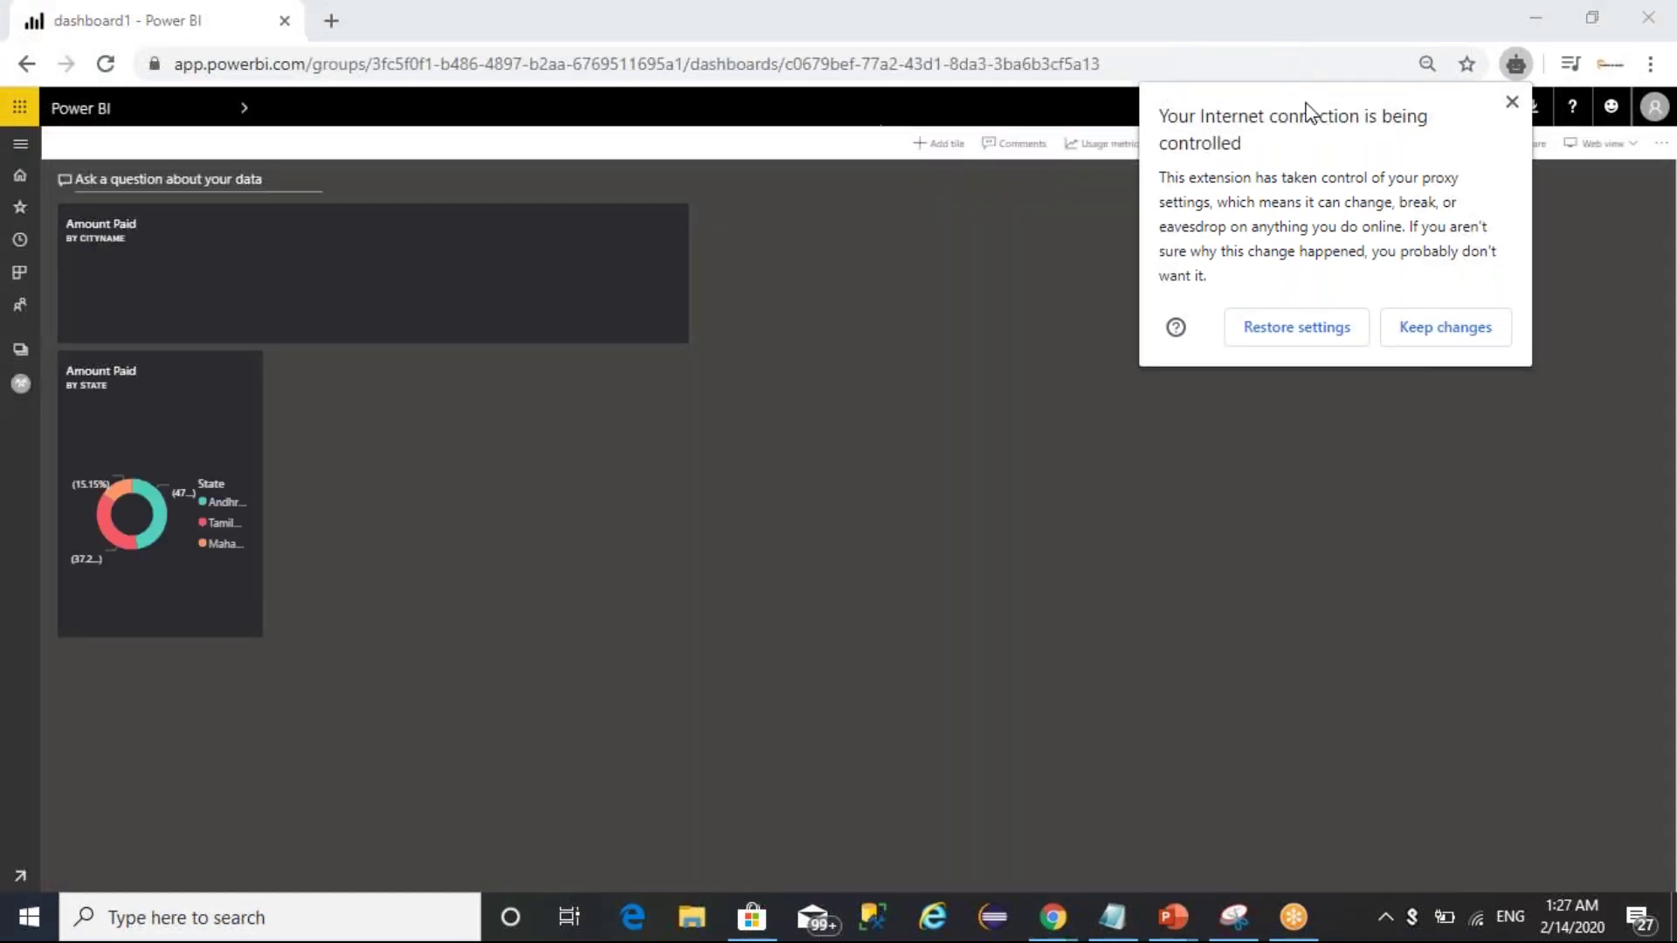
pyautogui.click(1512, 101)
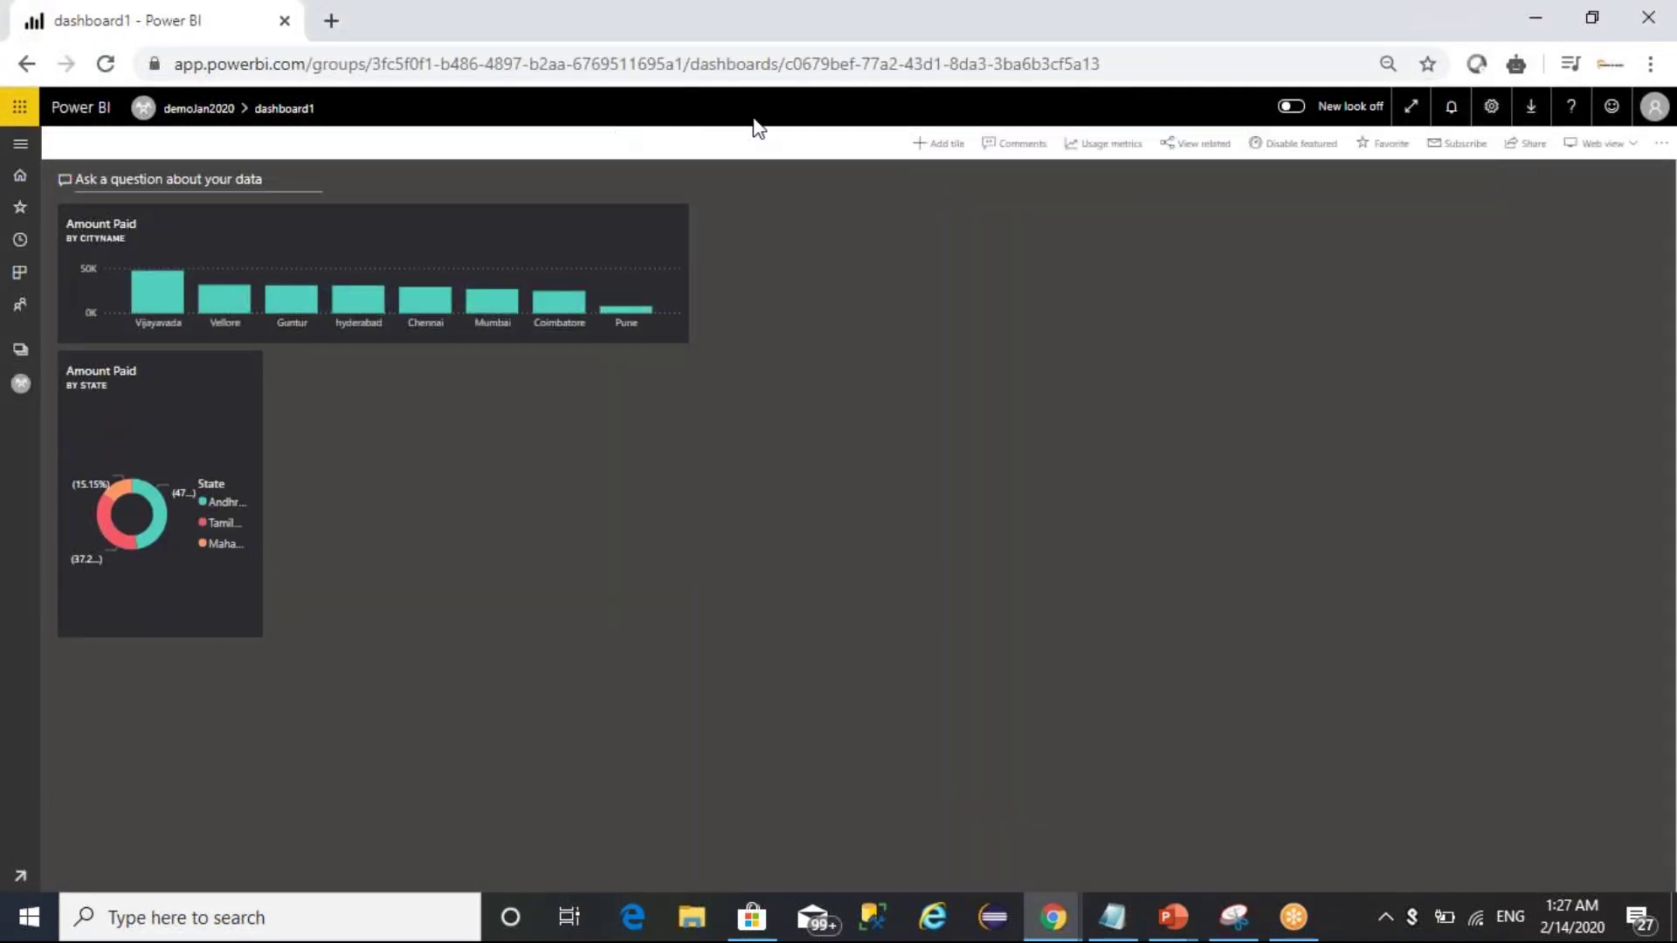
pyautogui.click(1528, 106)
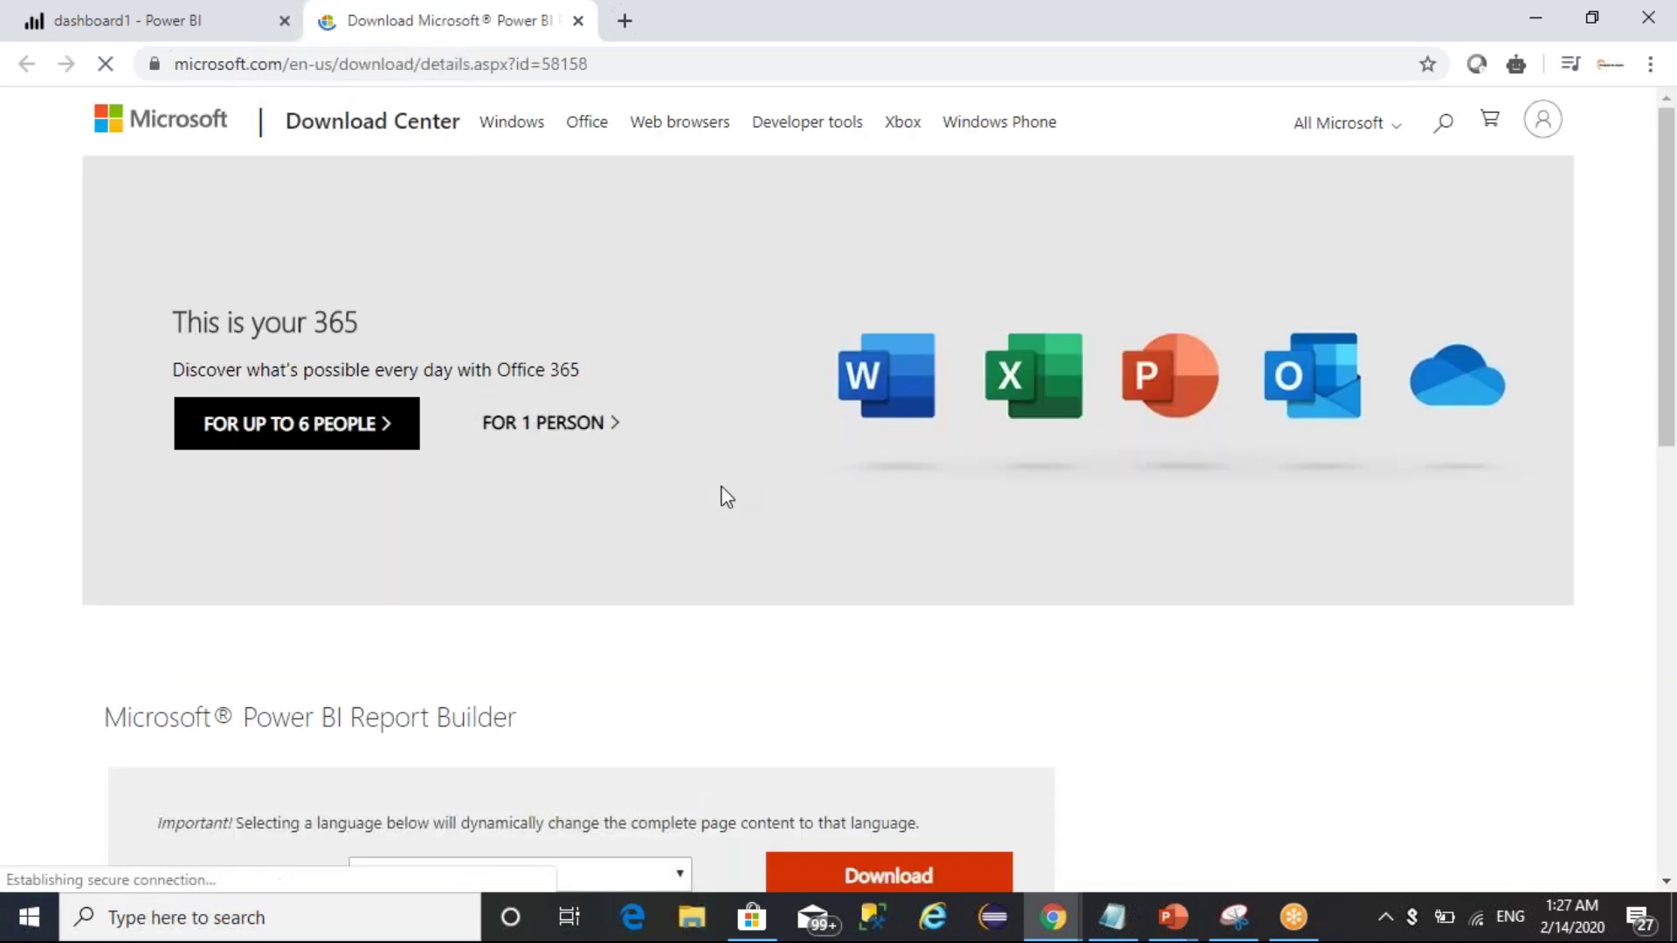
# Download the Power BI Report Builder .msi installer and run it to start the setup wizard.
pyautogui.scroll(-5, 730, 484)
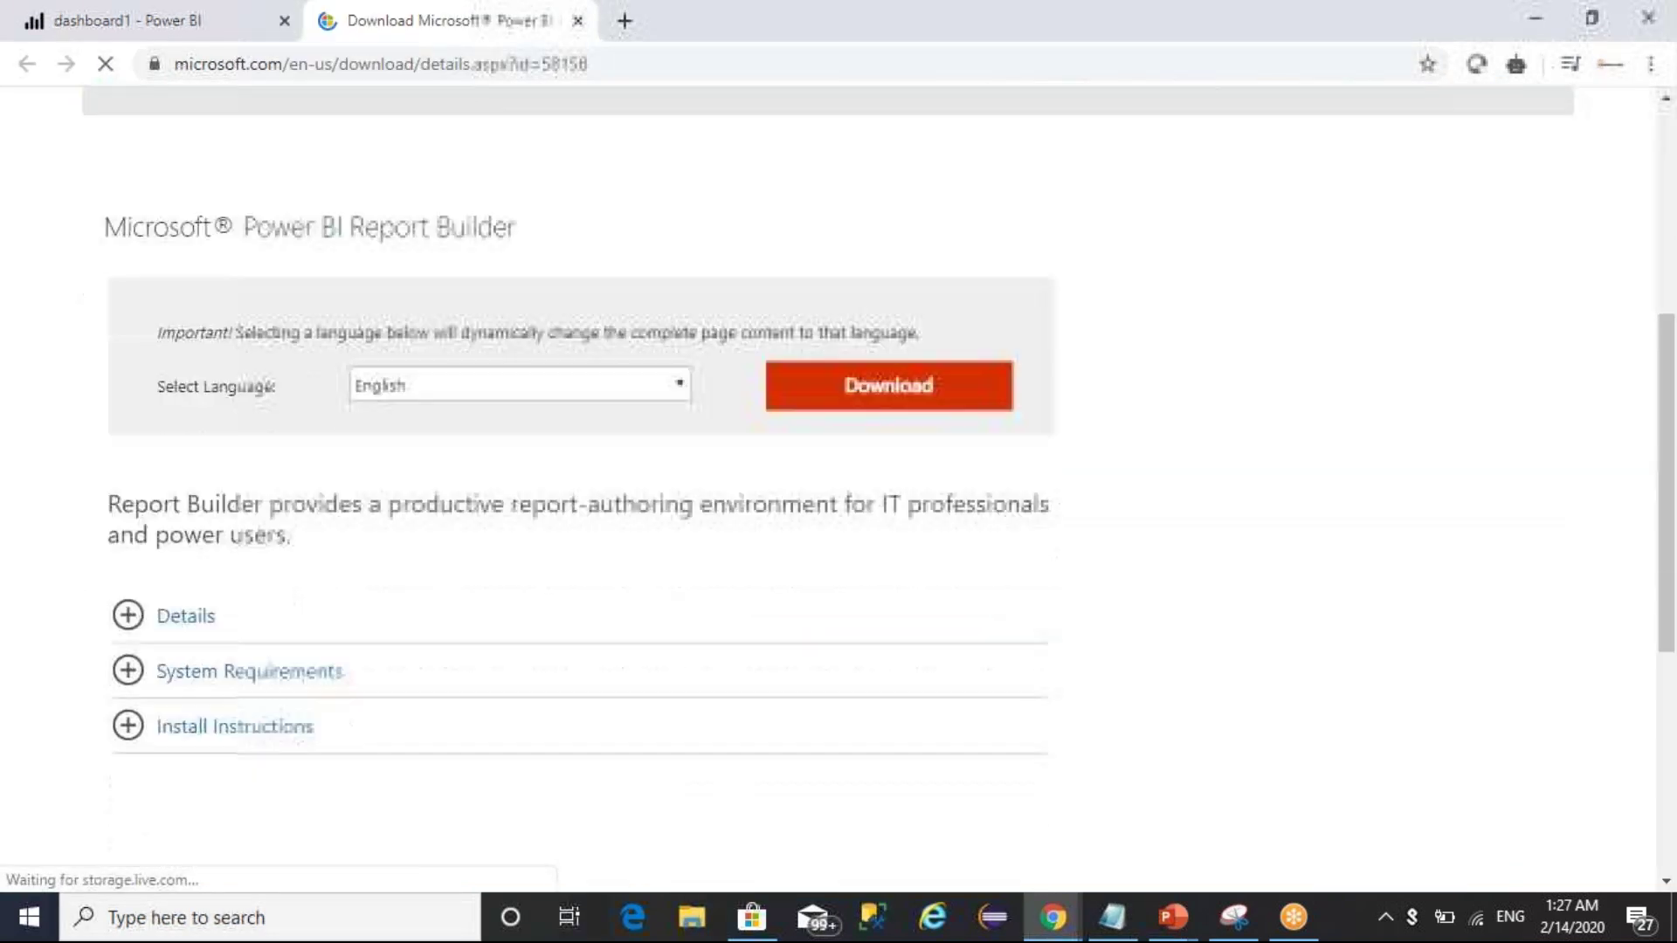
pyautogui.click(844, 403)
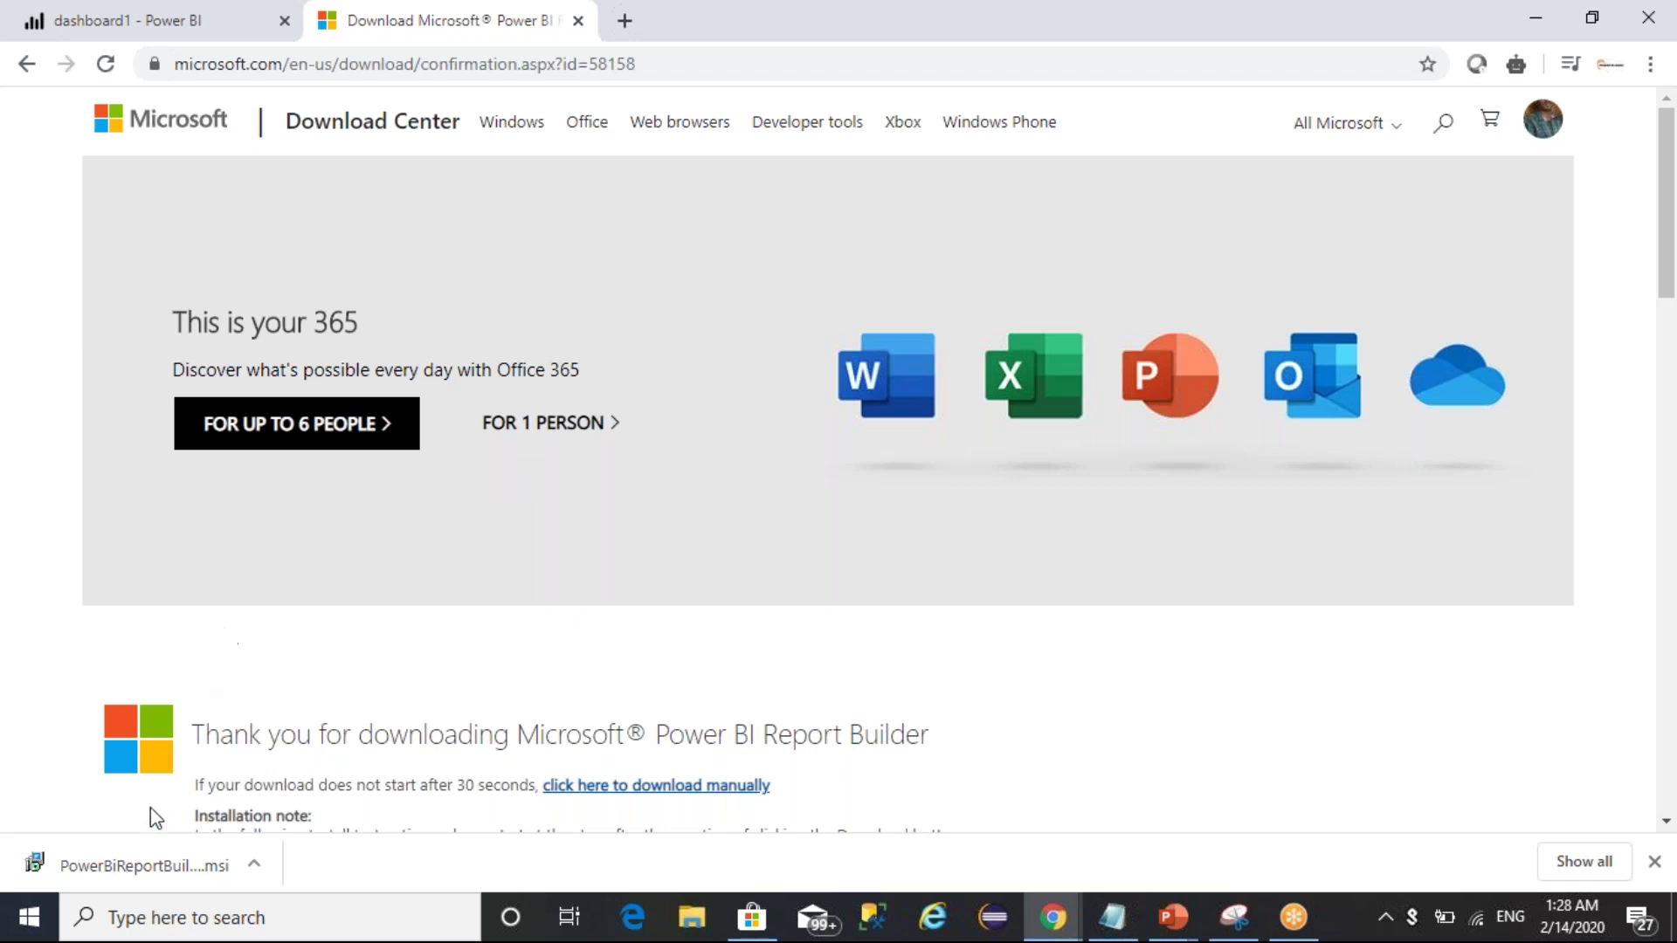
pyautogui.click(160, 860)
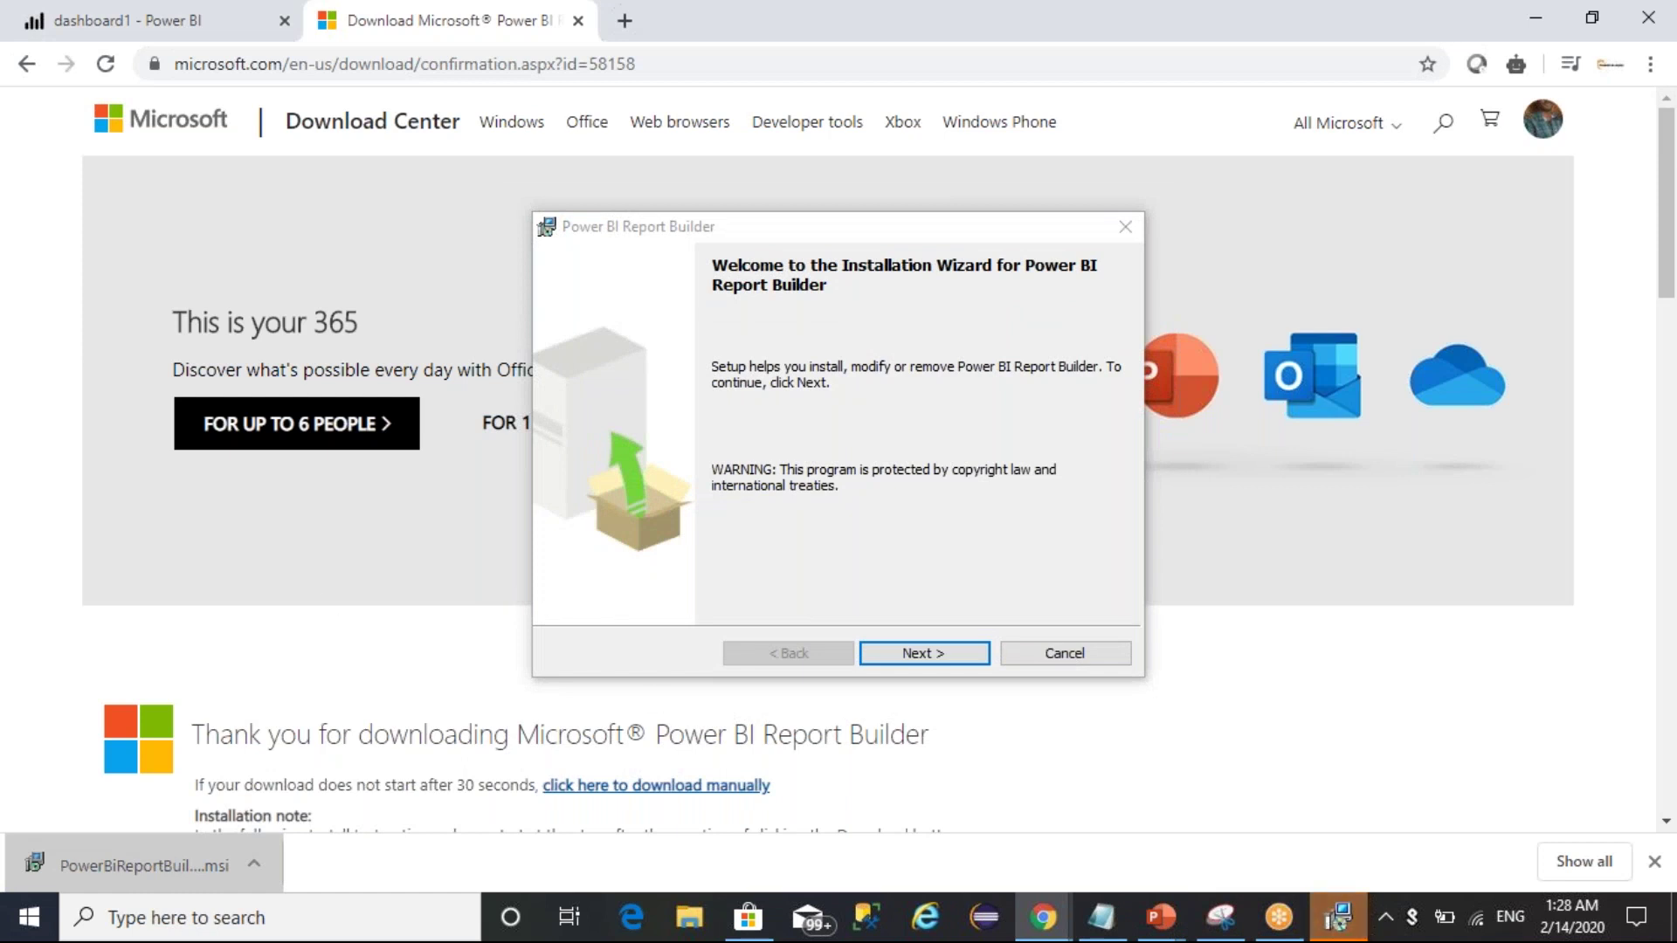
# Accept the licence terms, install Power BI Report Builder, and finish the setup wizard.
pyautogui.click(913, 654)
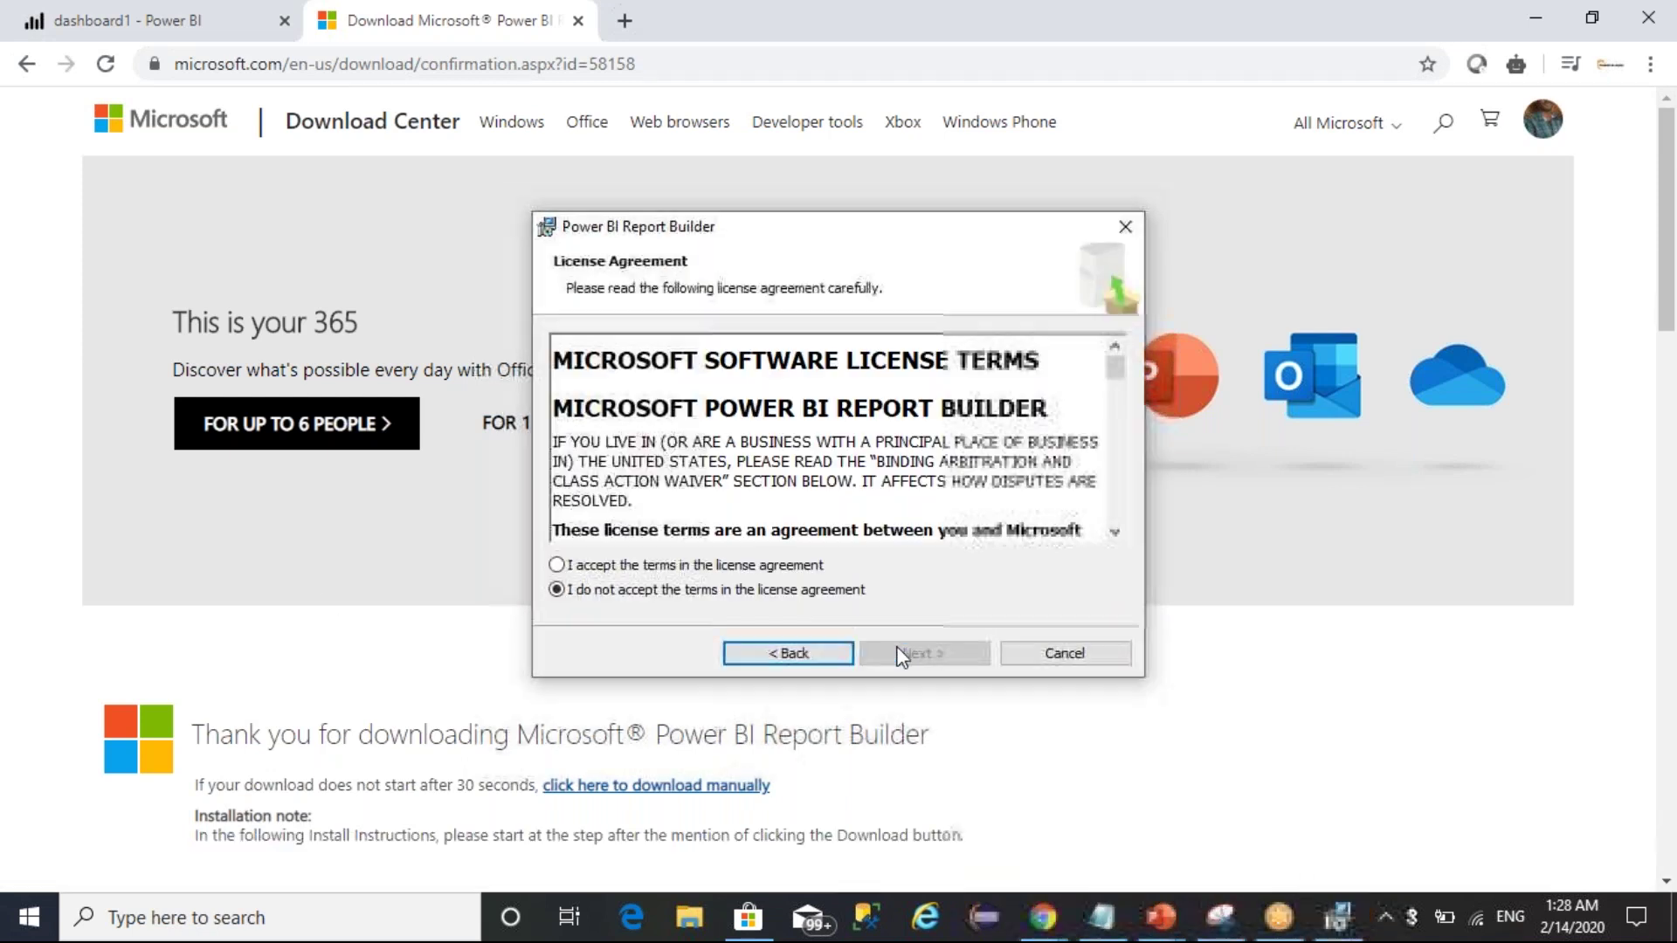
pyautogui.click(683, 564)
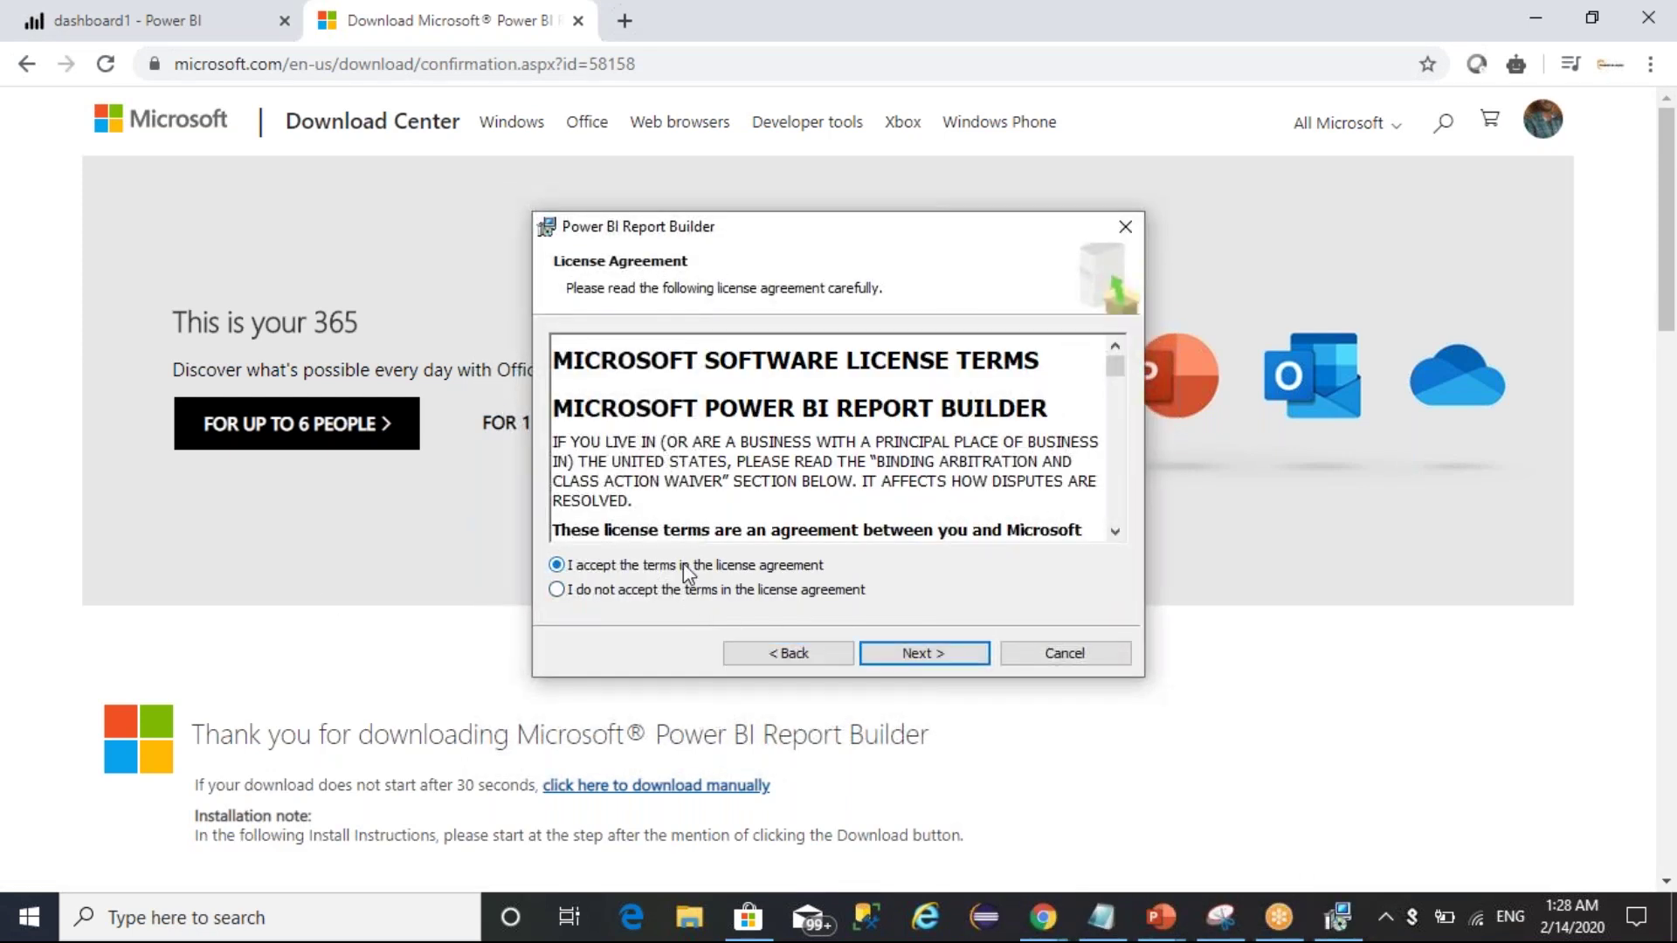
pyautogui.click(892, 653)
pyautogui.click(907, 661)
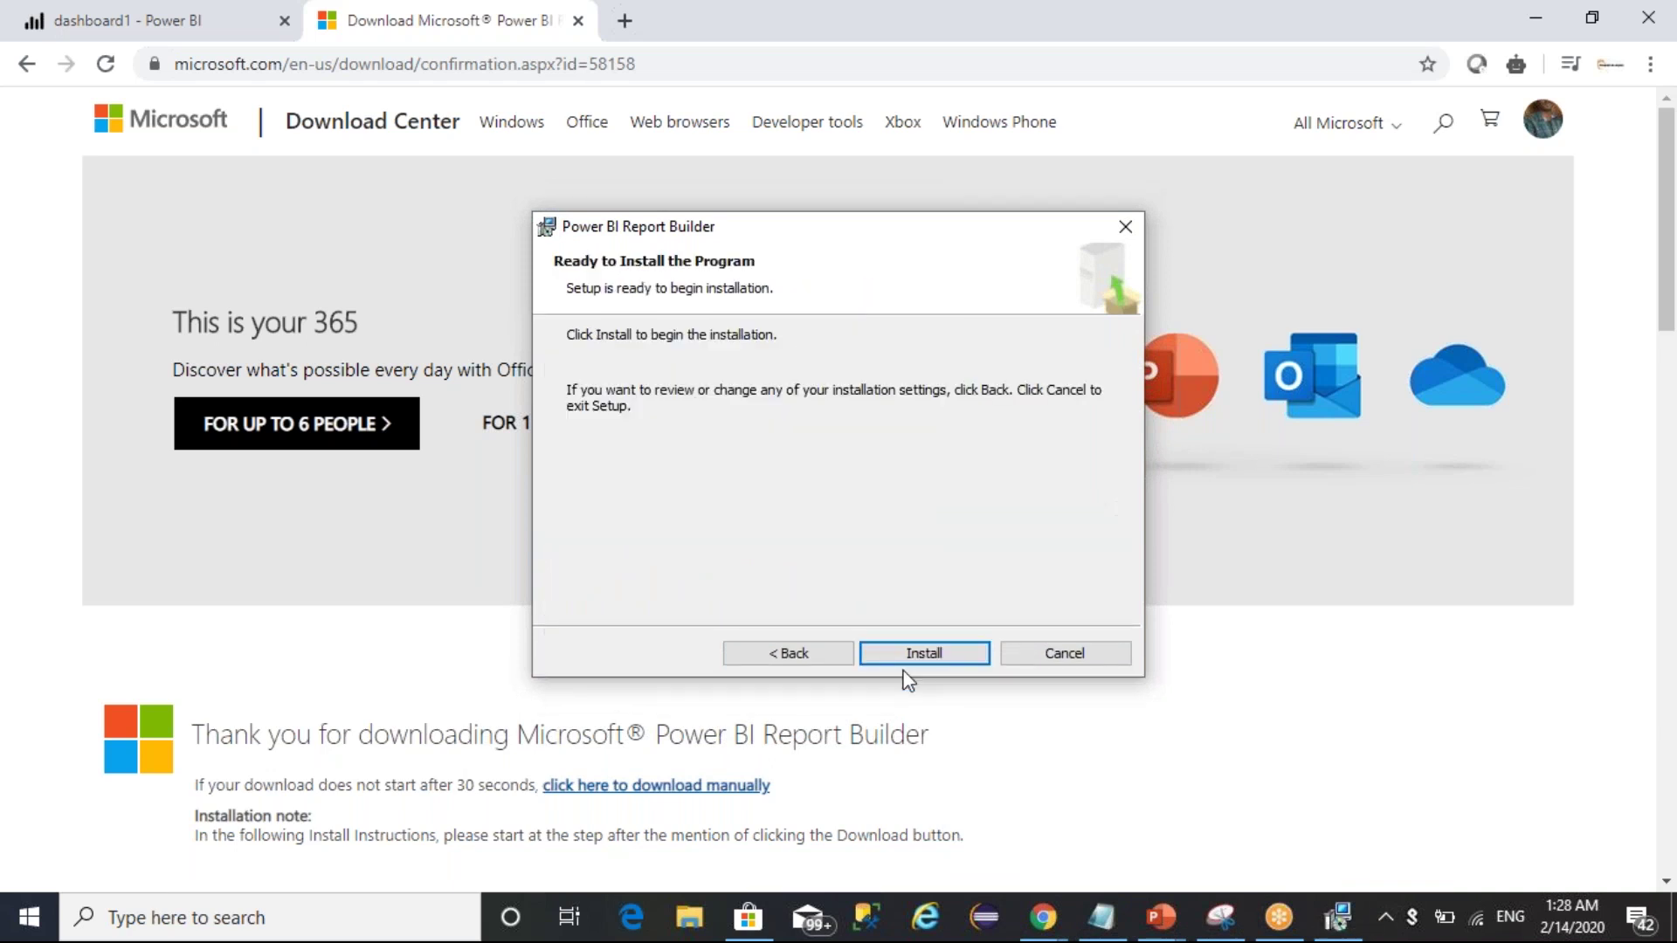
pyautogui.click(908, 654)
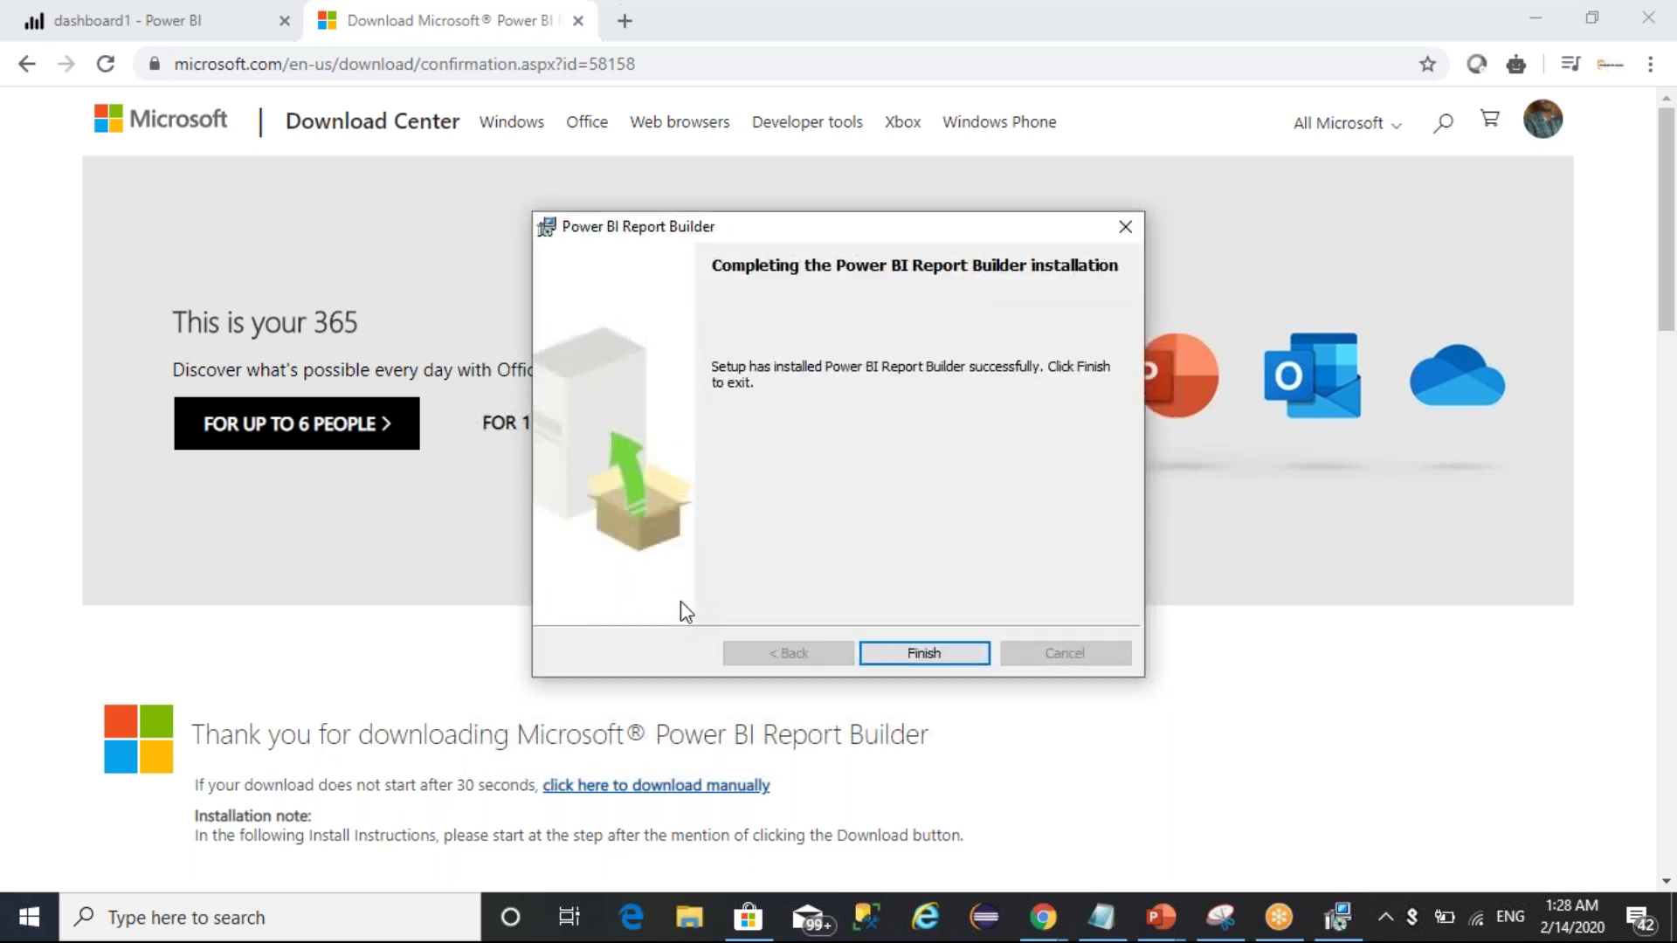
pyautogui.click(898, 653)
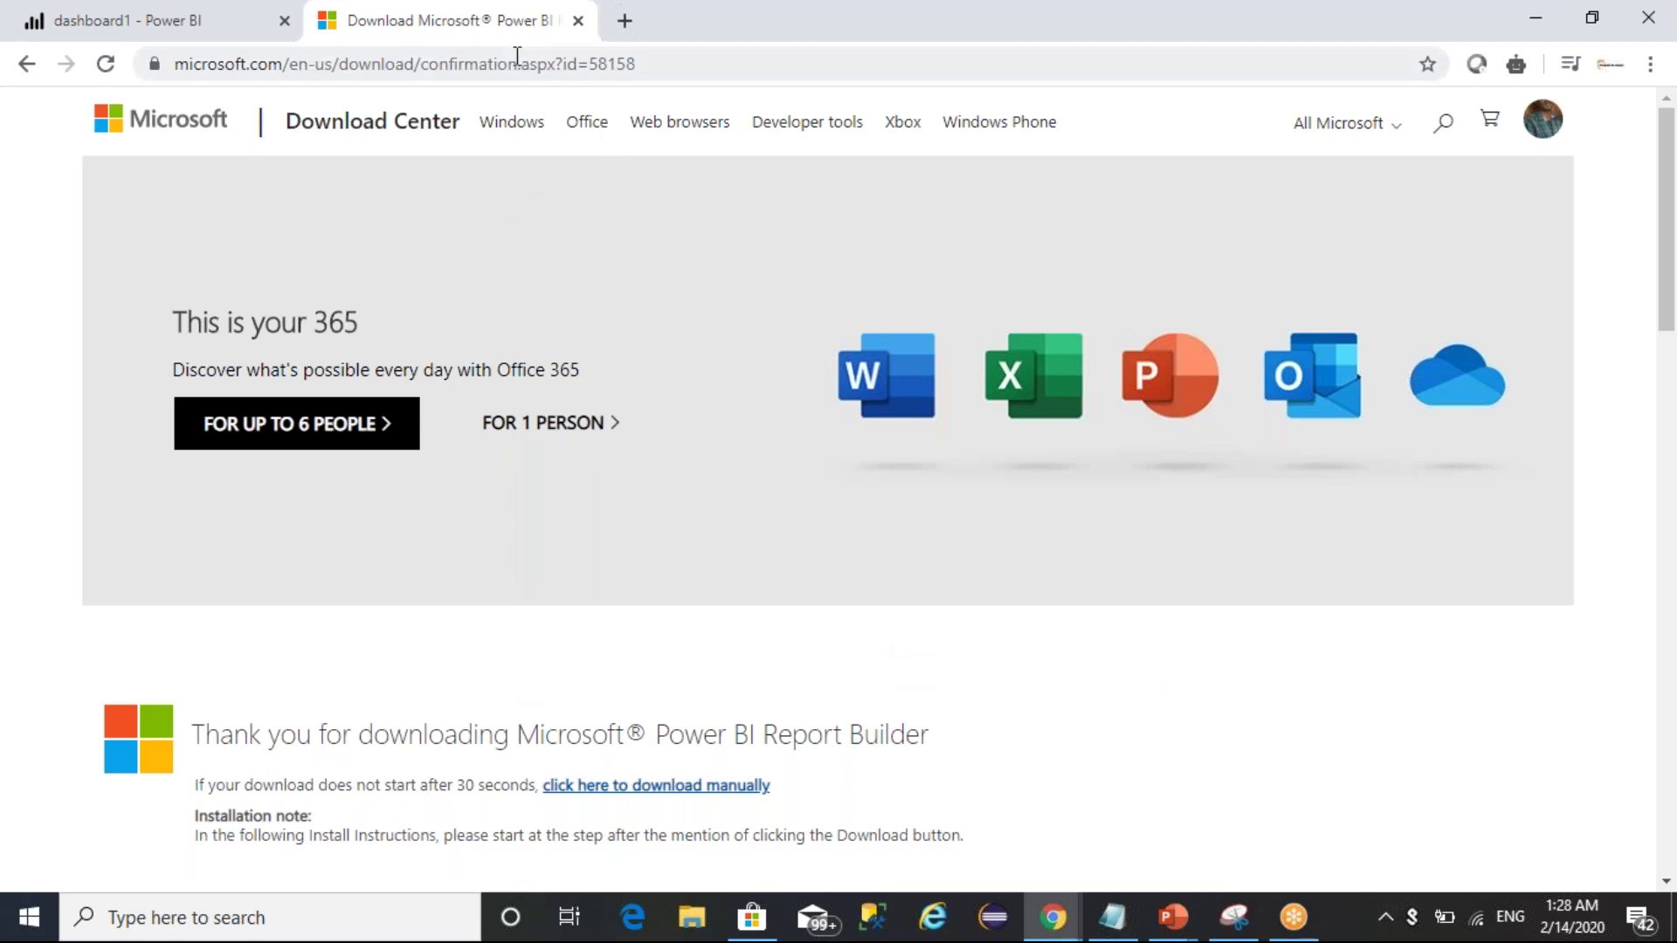
pyautogui.click(181, 34)
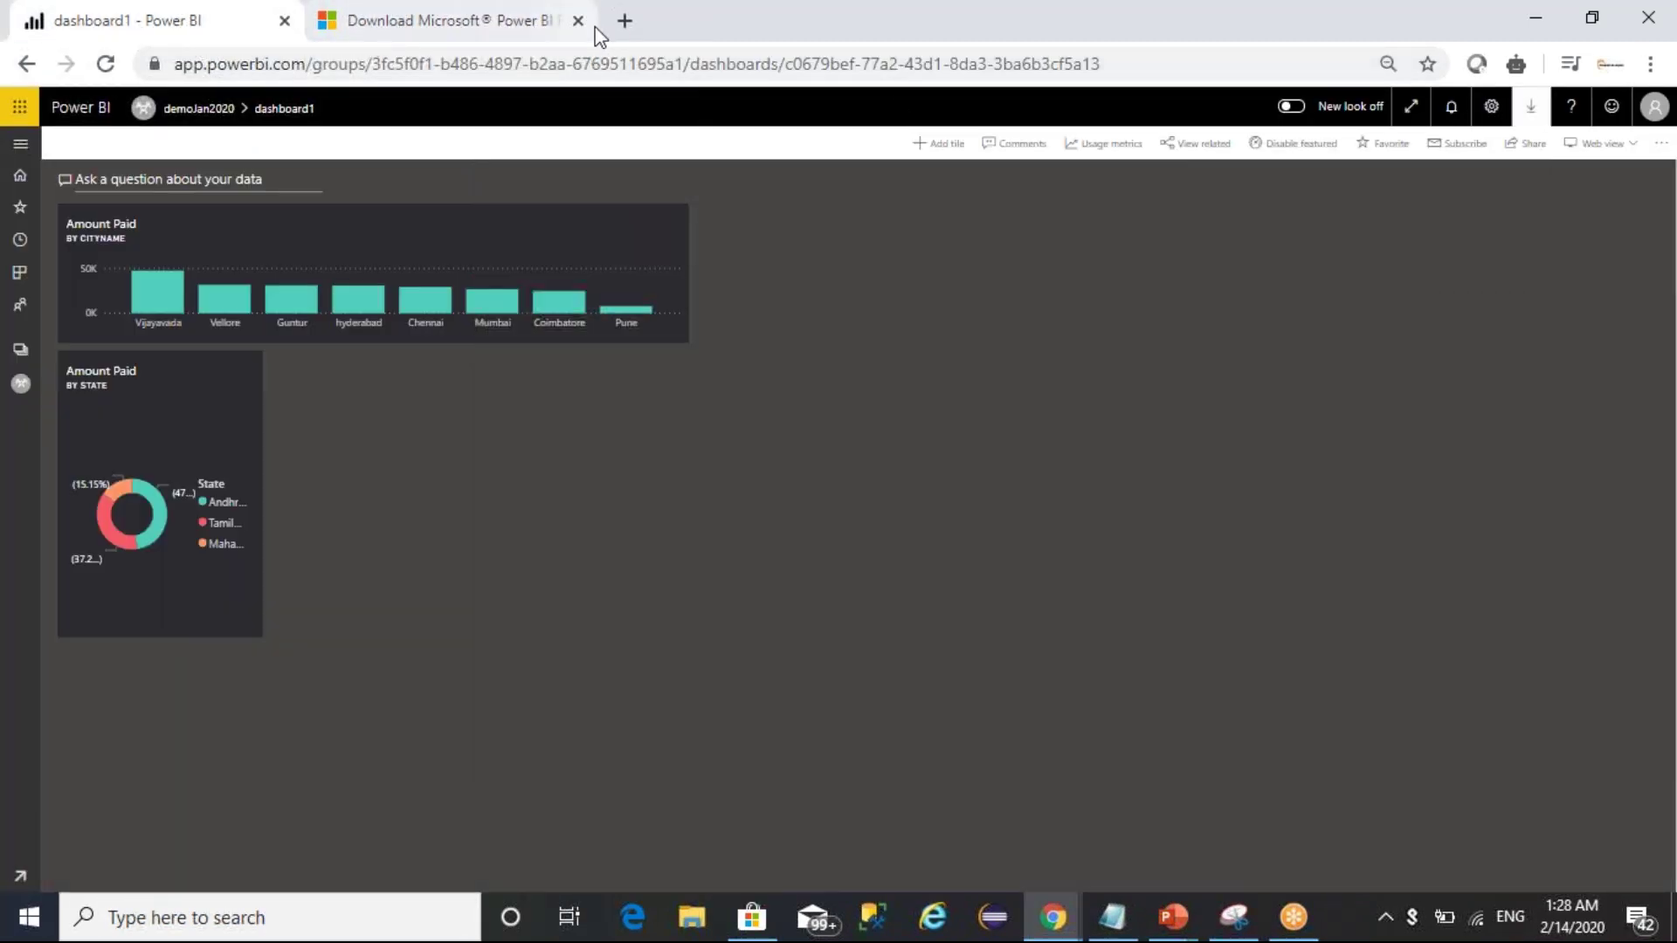
pyautogui.click(624, 21)
pyautogui.write('www.google.com')
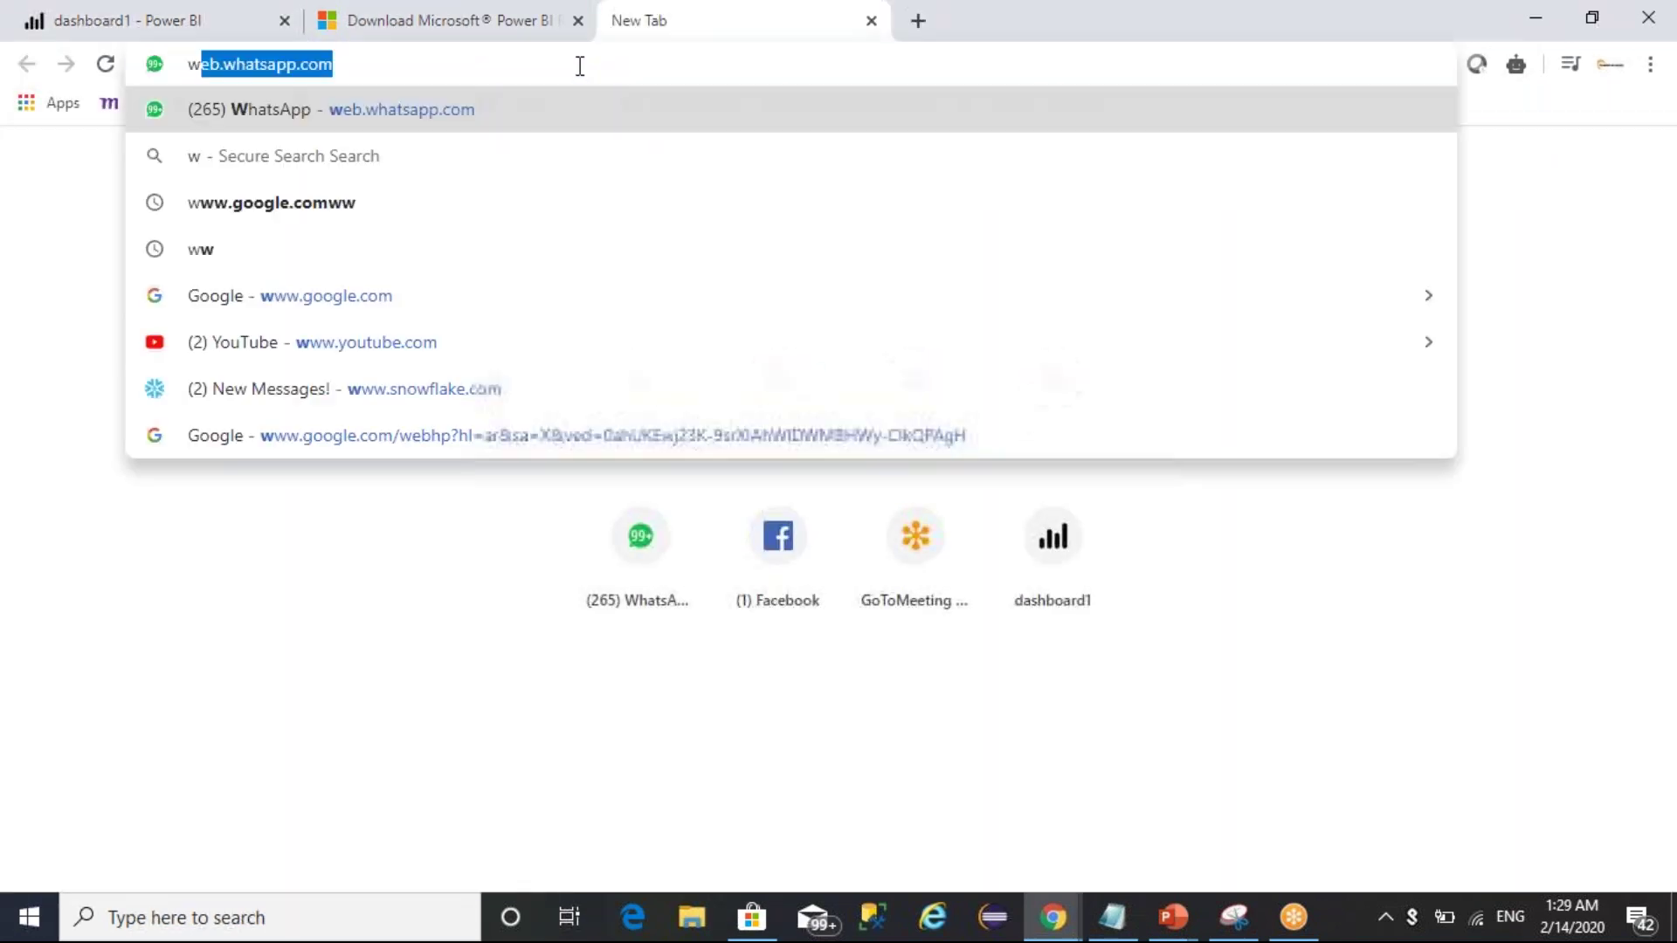
pyautogui.press('Return')
pyautogui.write('P')
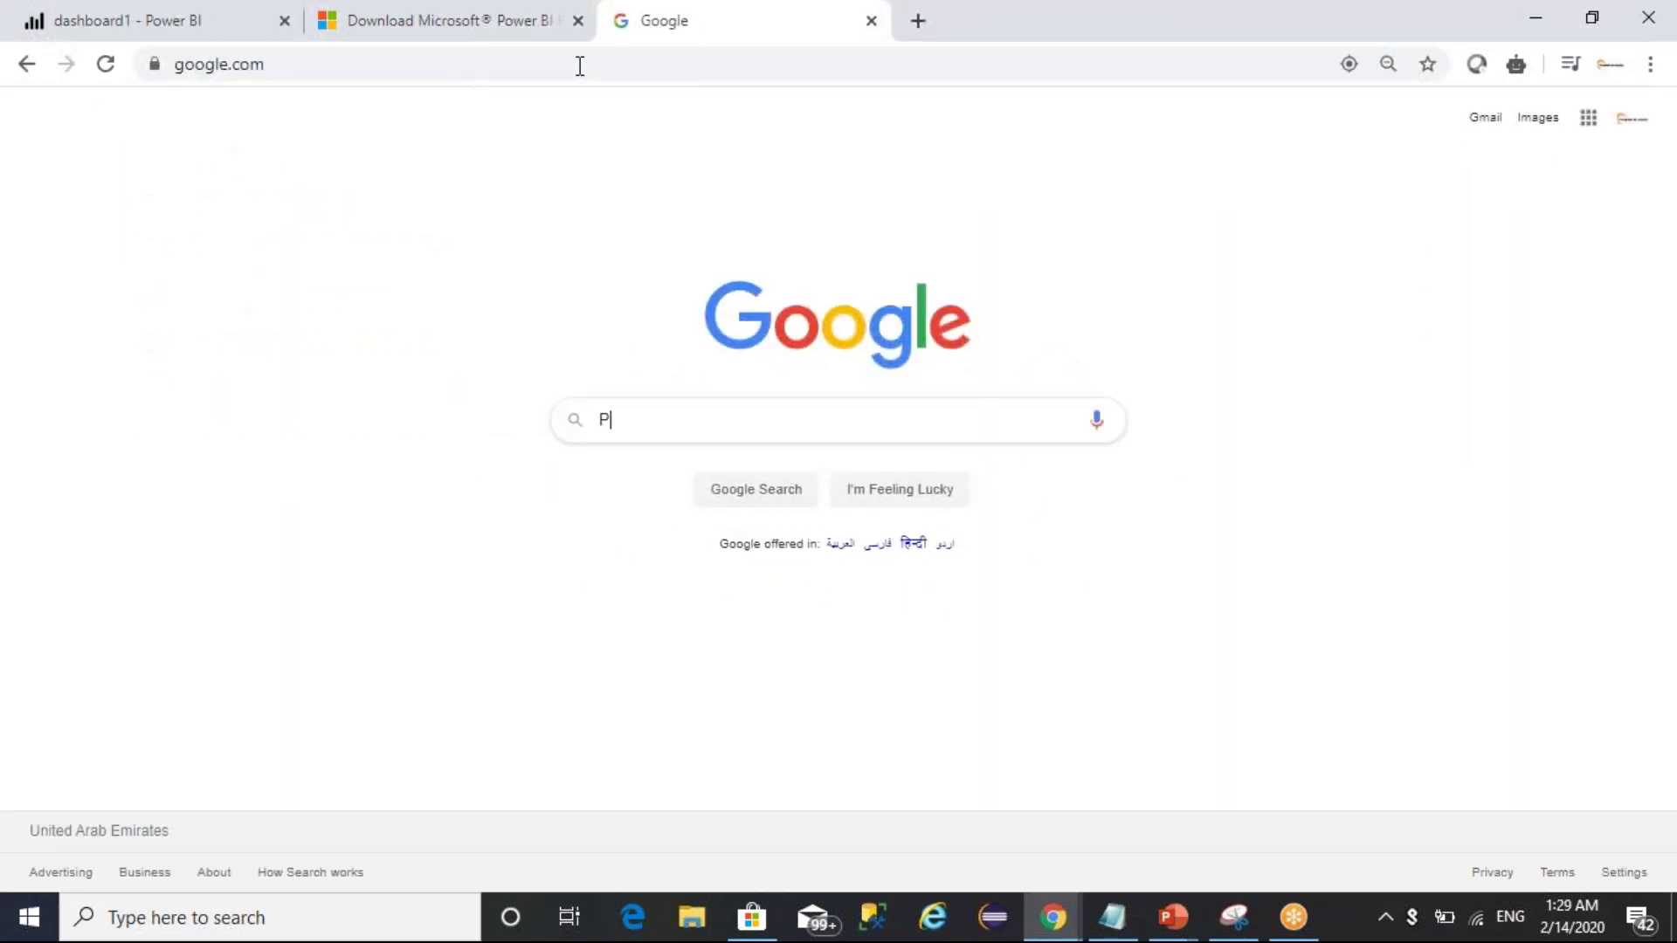
pyautogui.write('ower Bi repo')
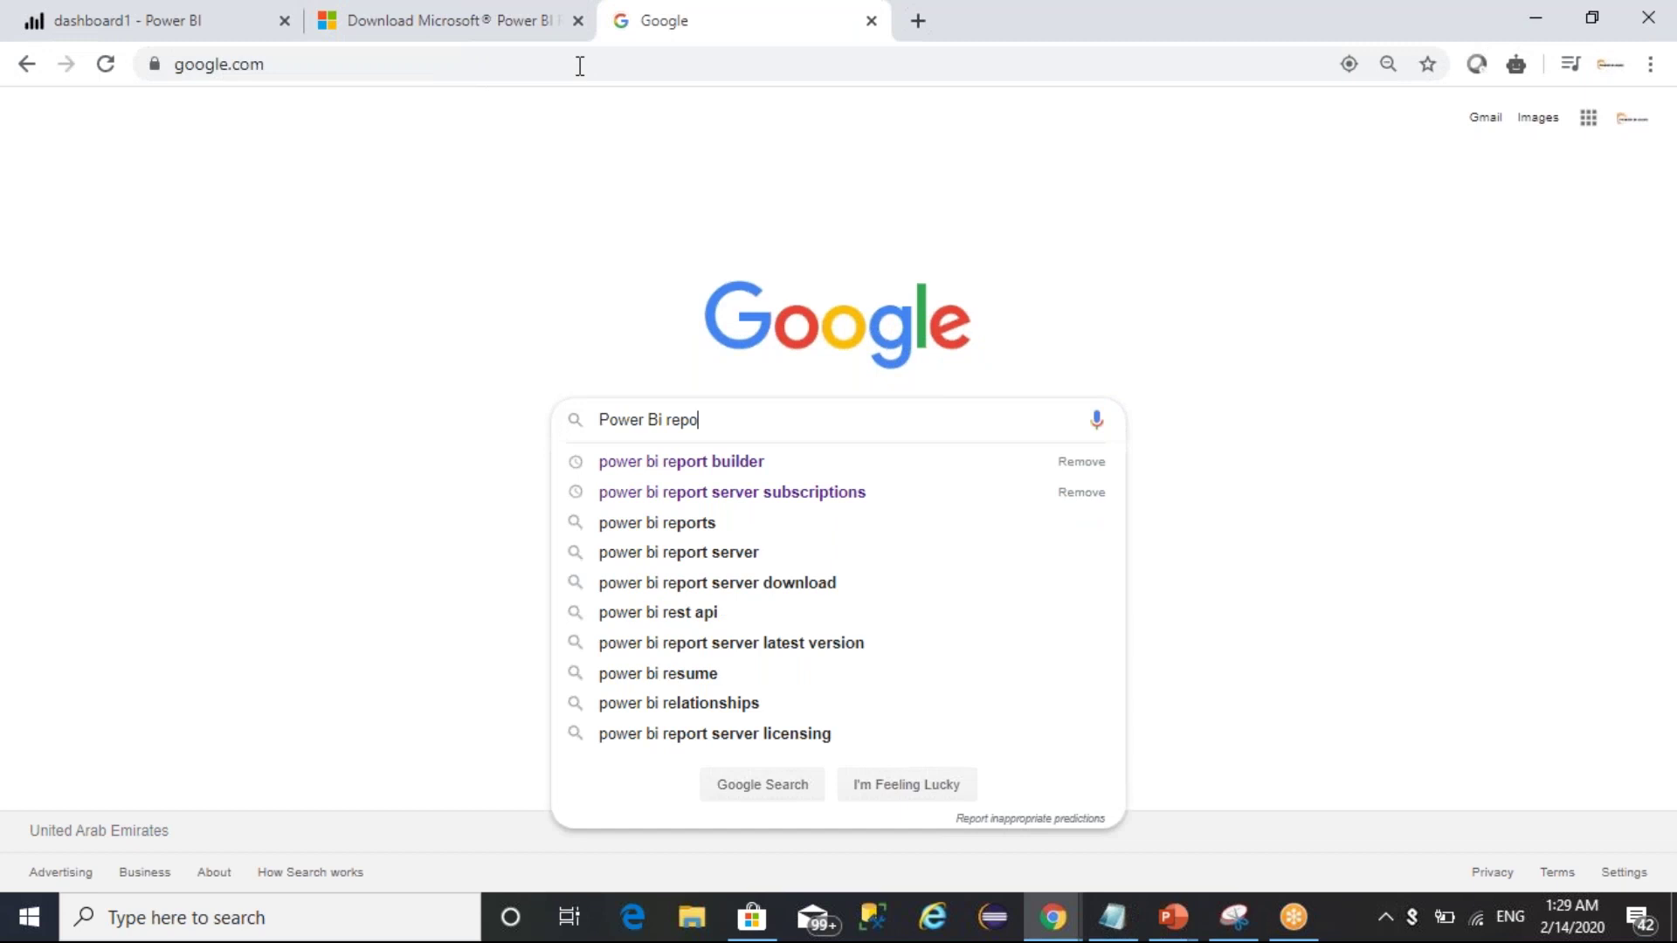
pyautogui.write('rt builder')
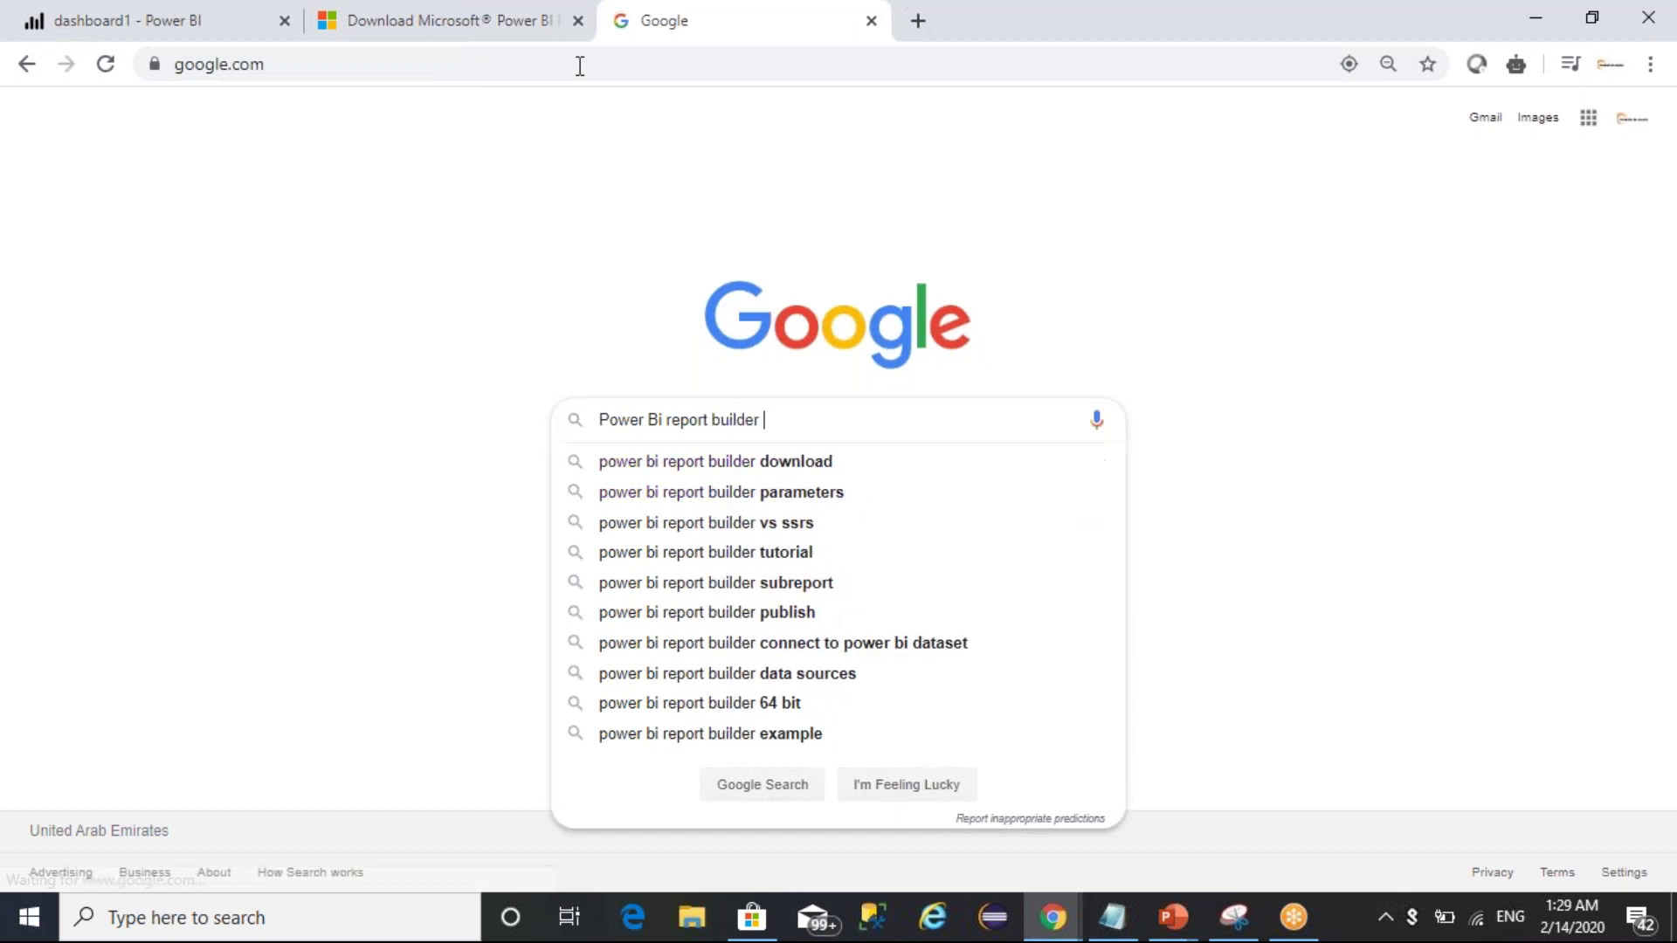
pyautogui.press('Return')
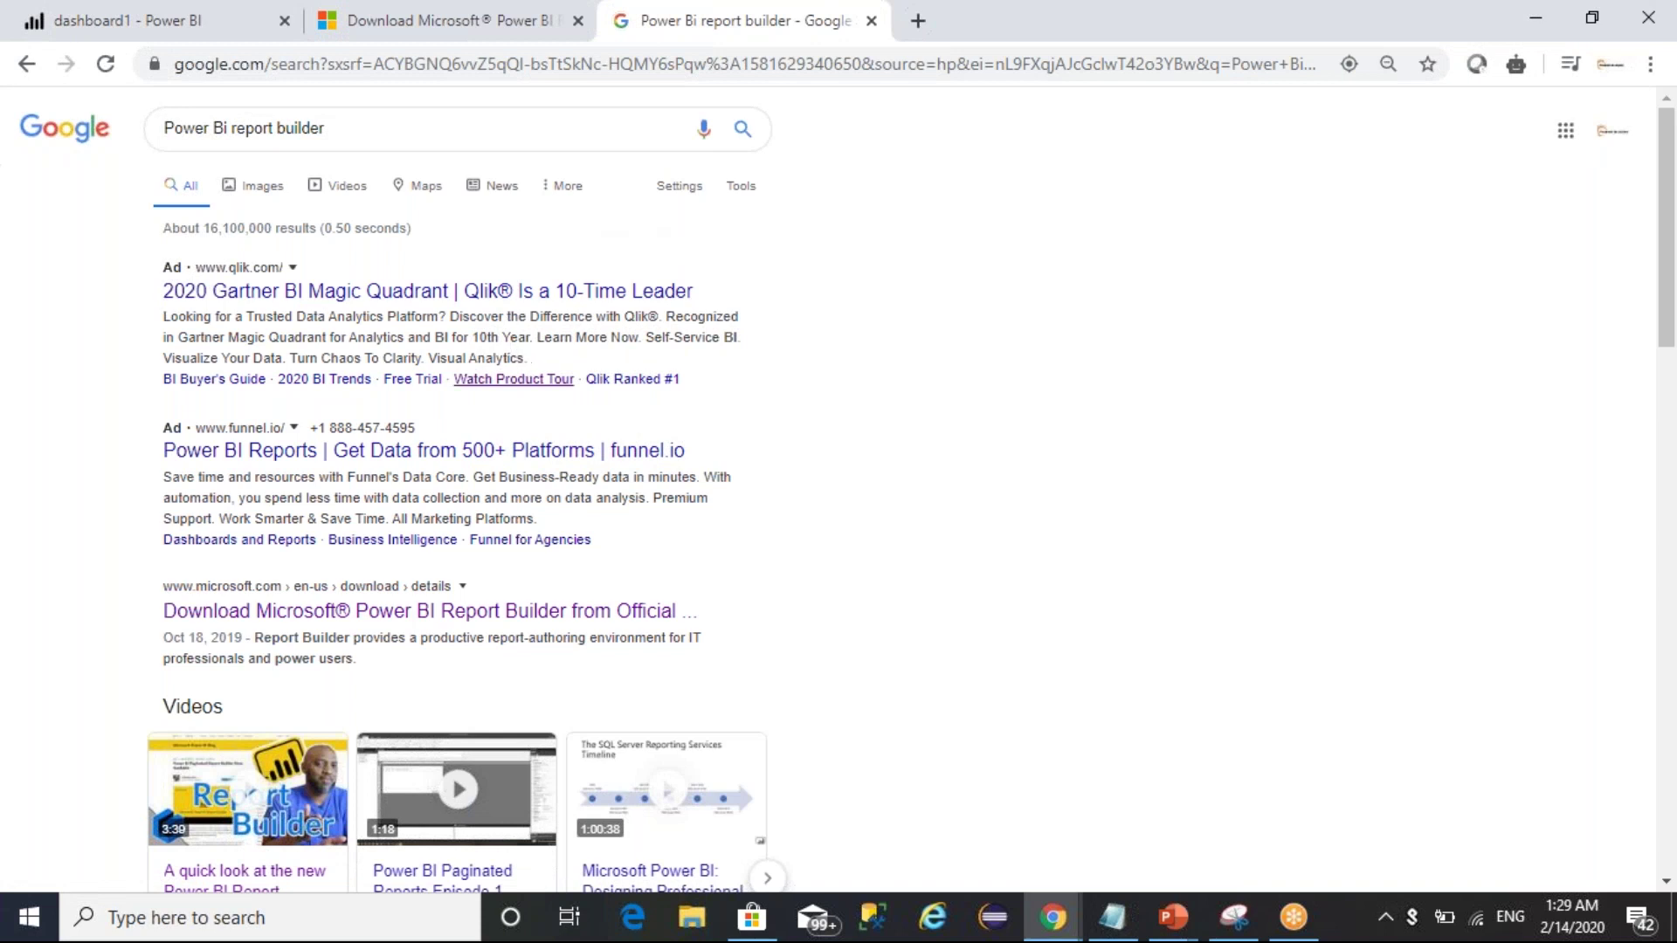
# Open the Microsoft Power BI Report Builder download page from the results, then bring up Windows search.
pyautogui.click(432, 616)
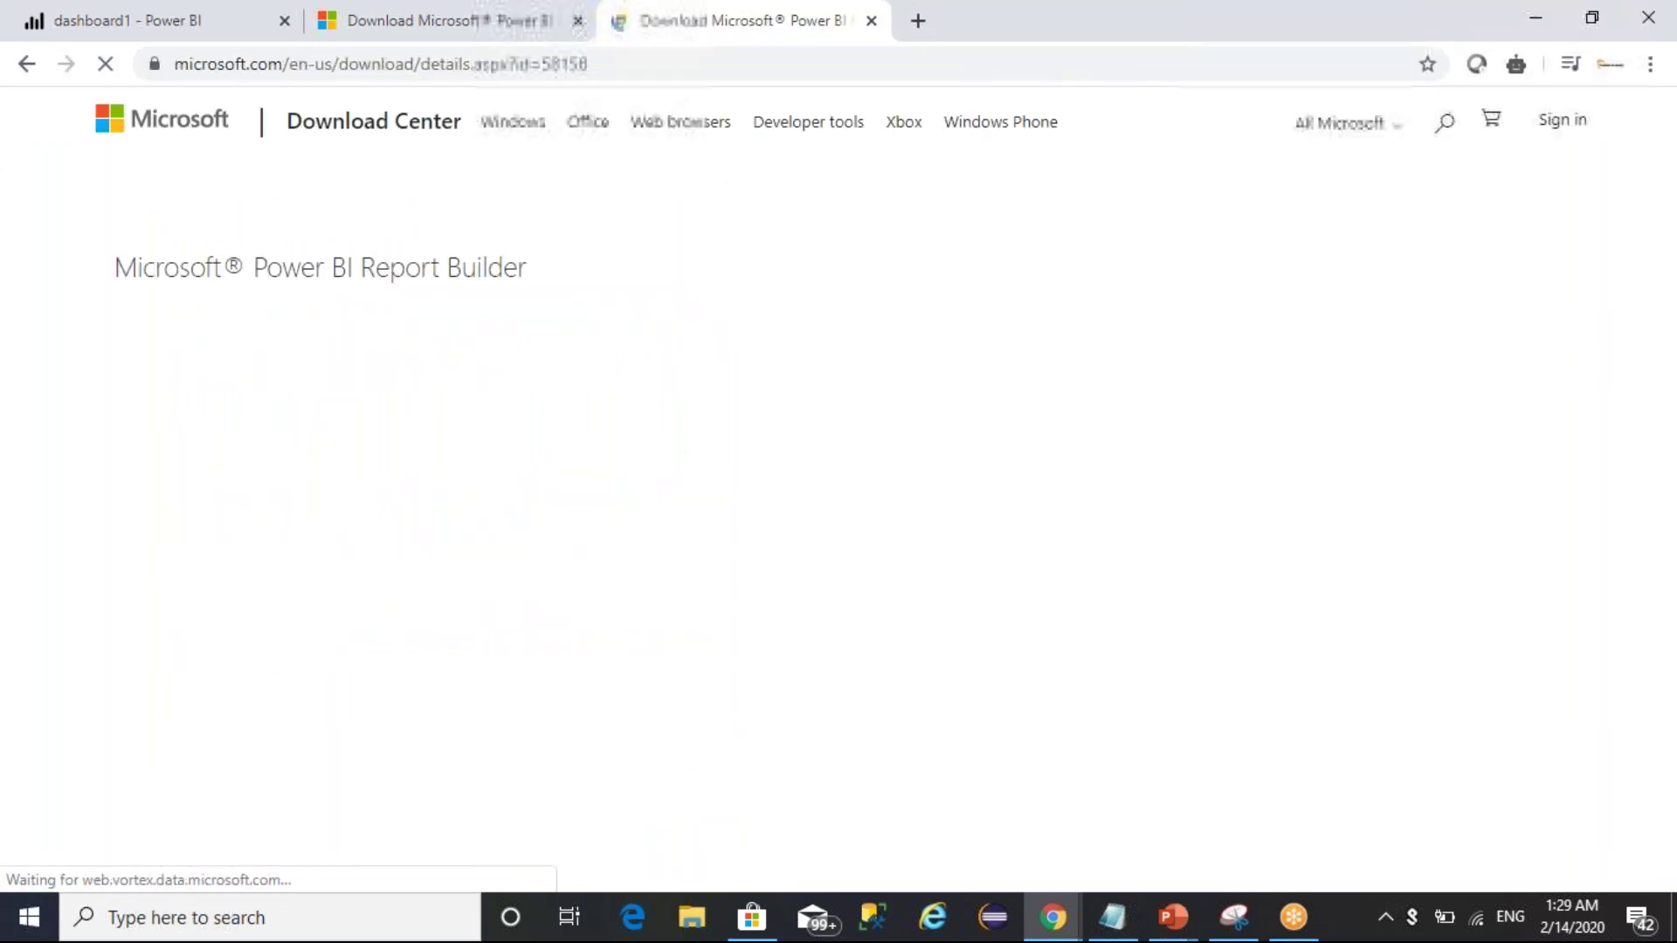
pyautogui.scroll(-5, 524, 581)
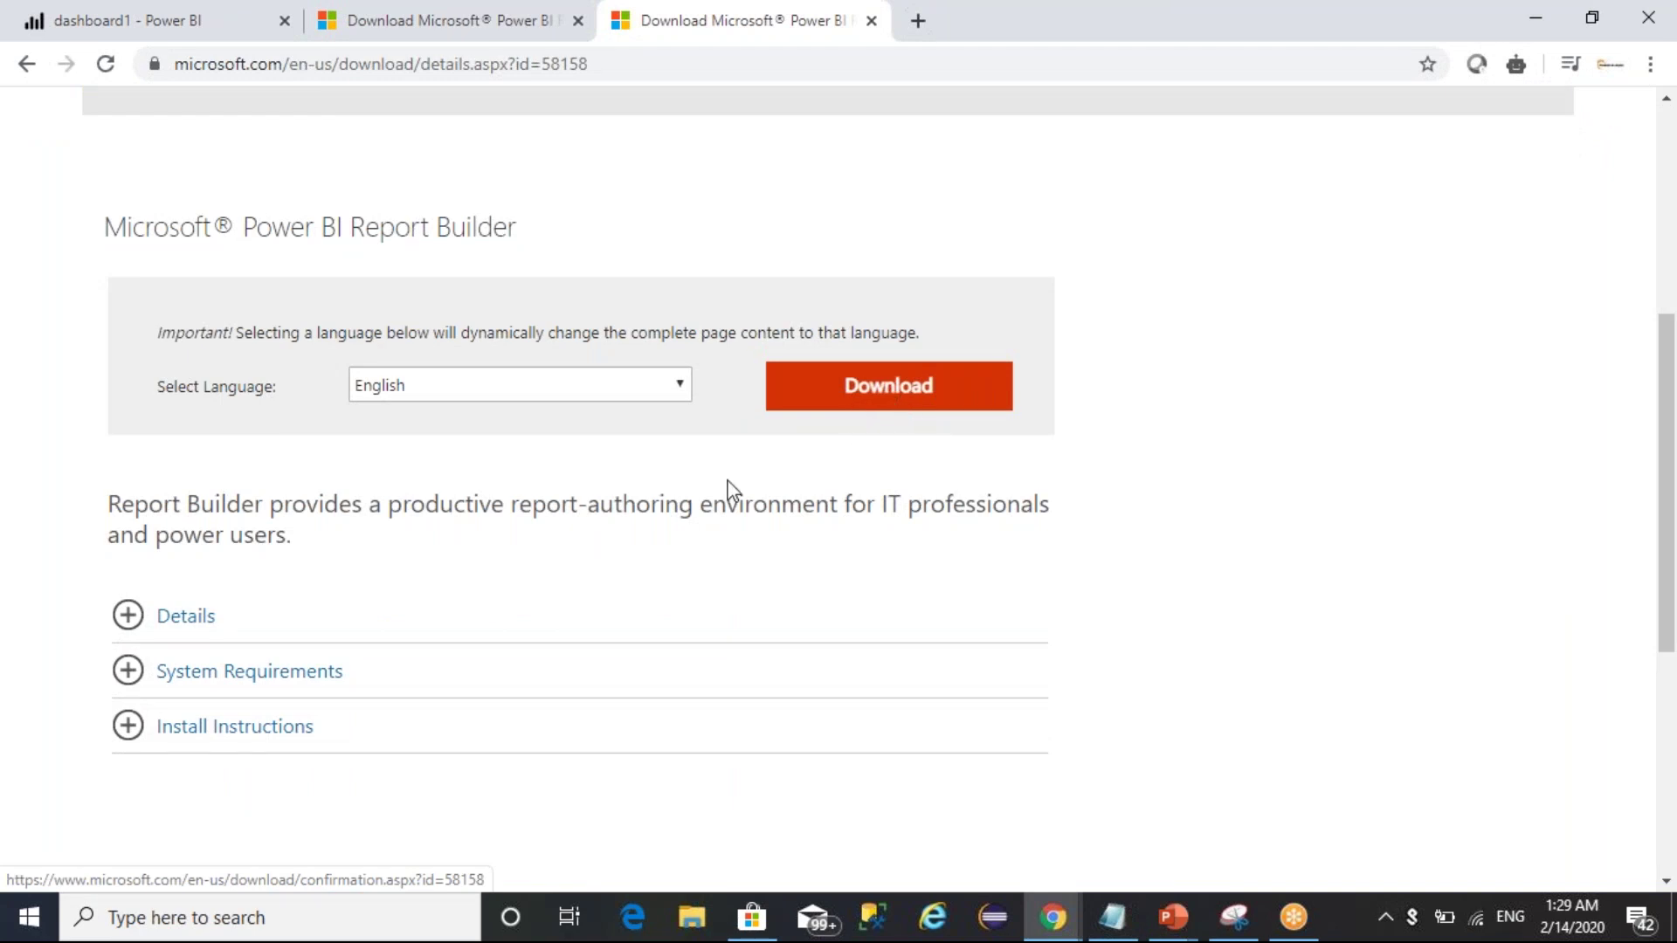
pyautogui.click(299, 915)
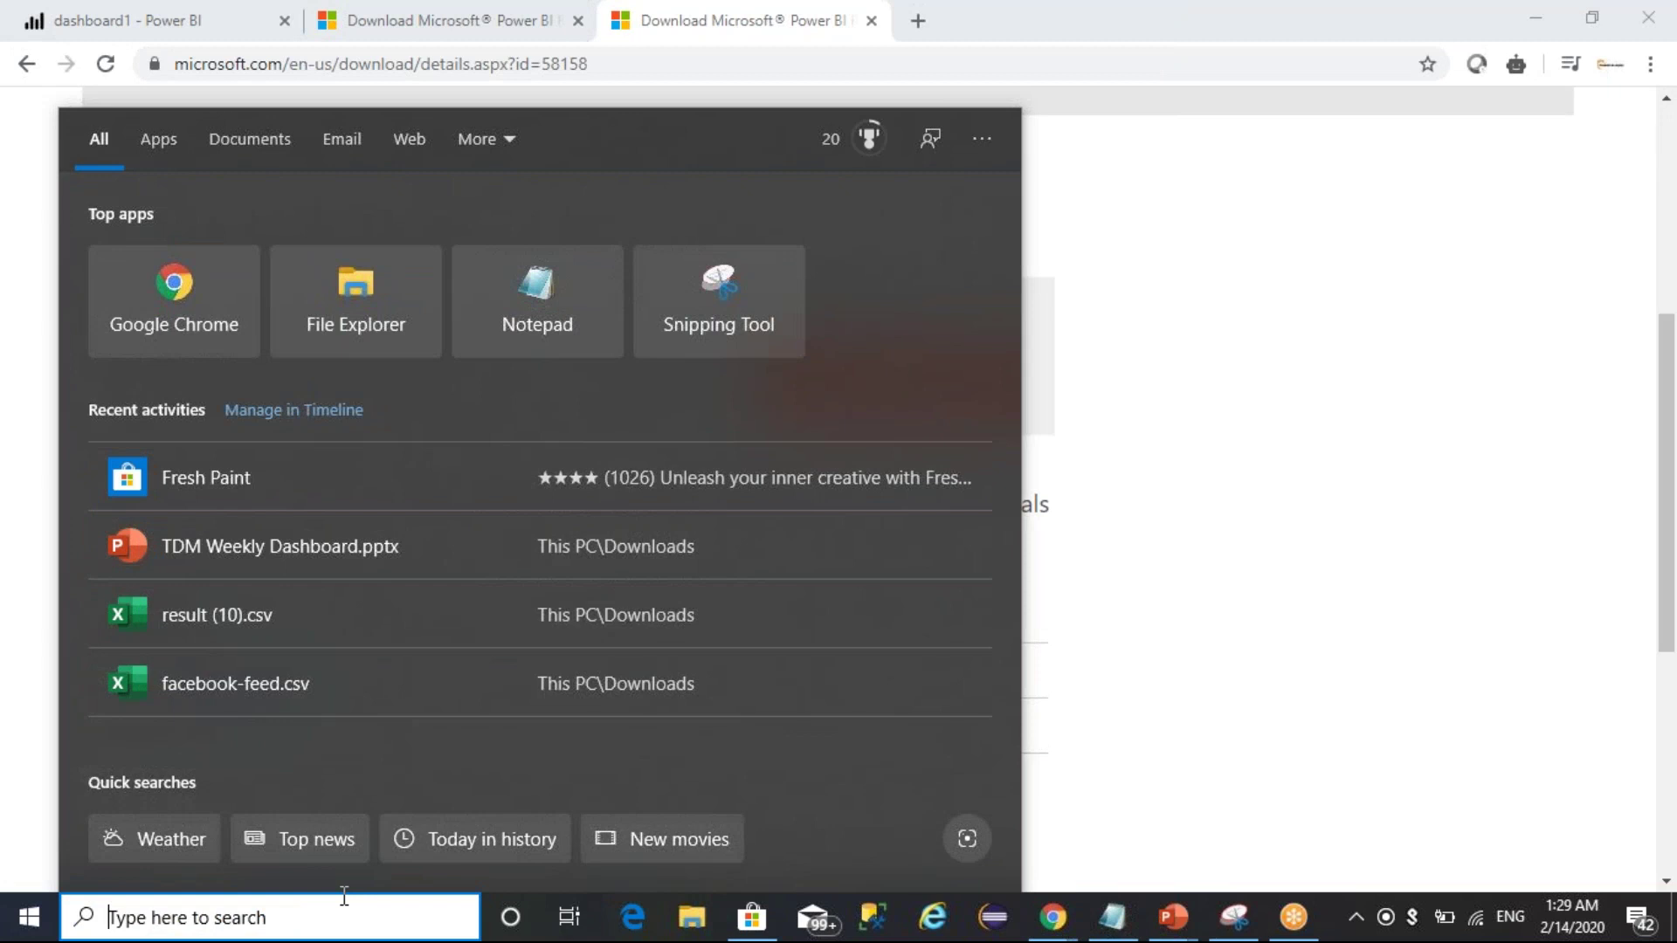
# Search Windows for 'report' and launch Report Builder from the Best match result.
pyautogui.write('power')
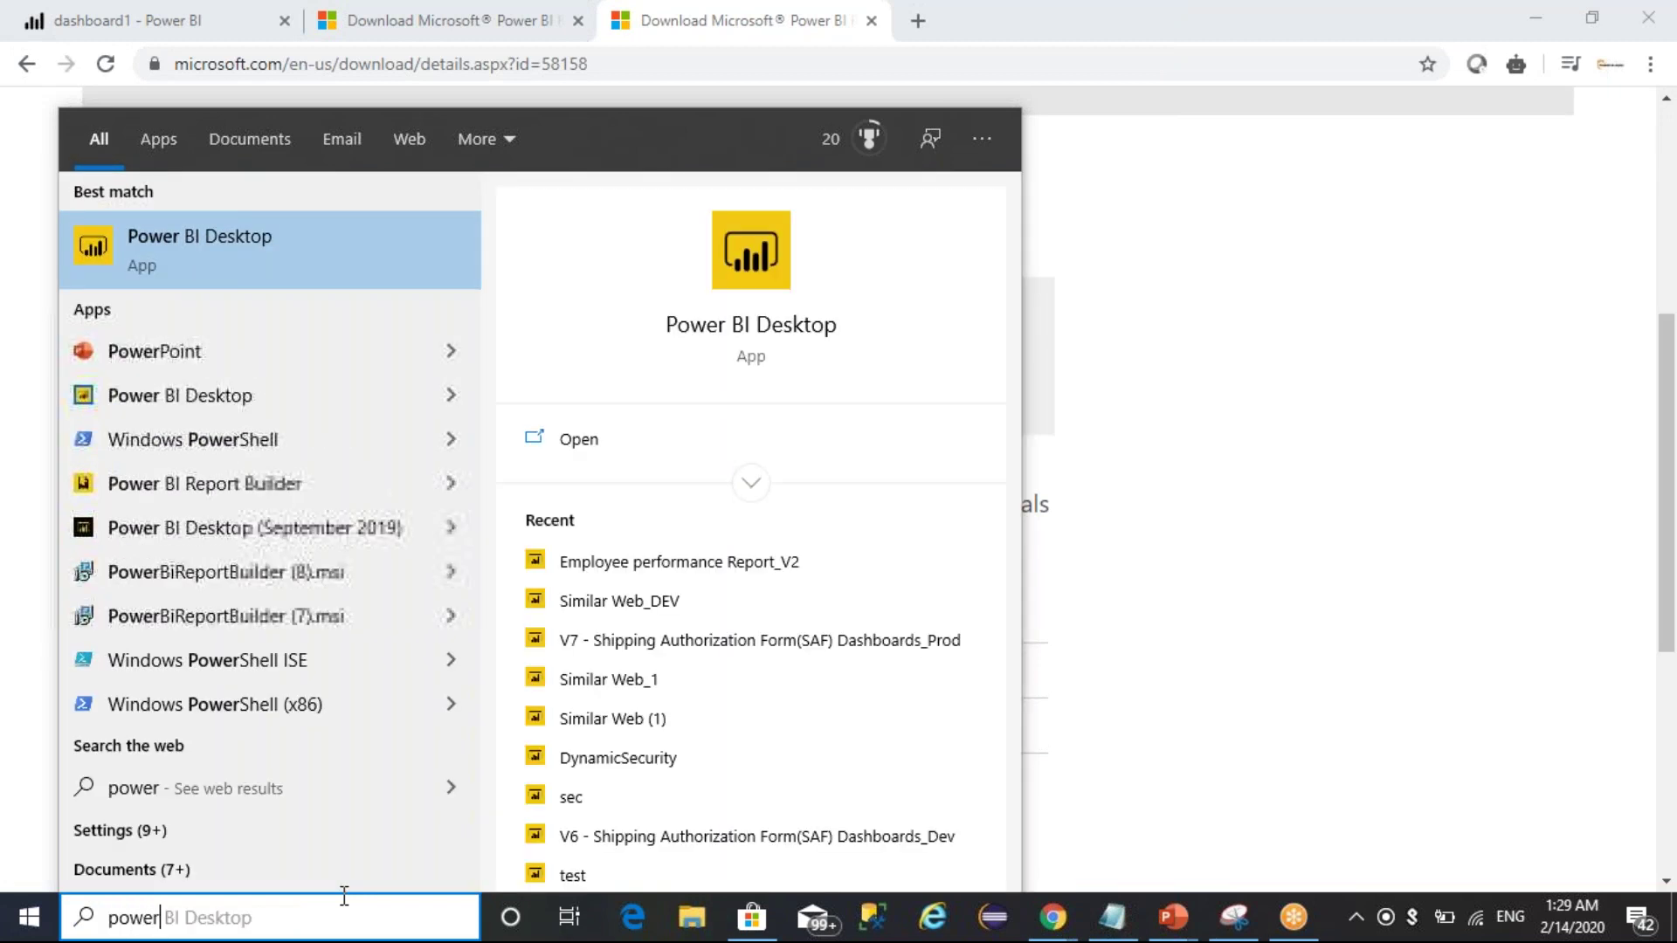
pyautogui.hotkey('ctrl', 'a')
pyautogui.write('repo')
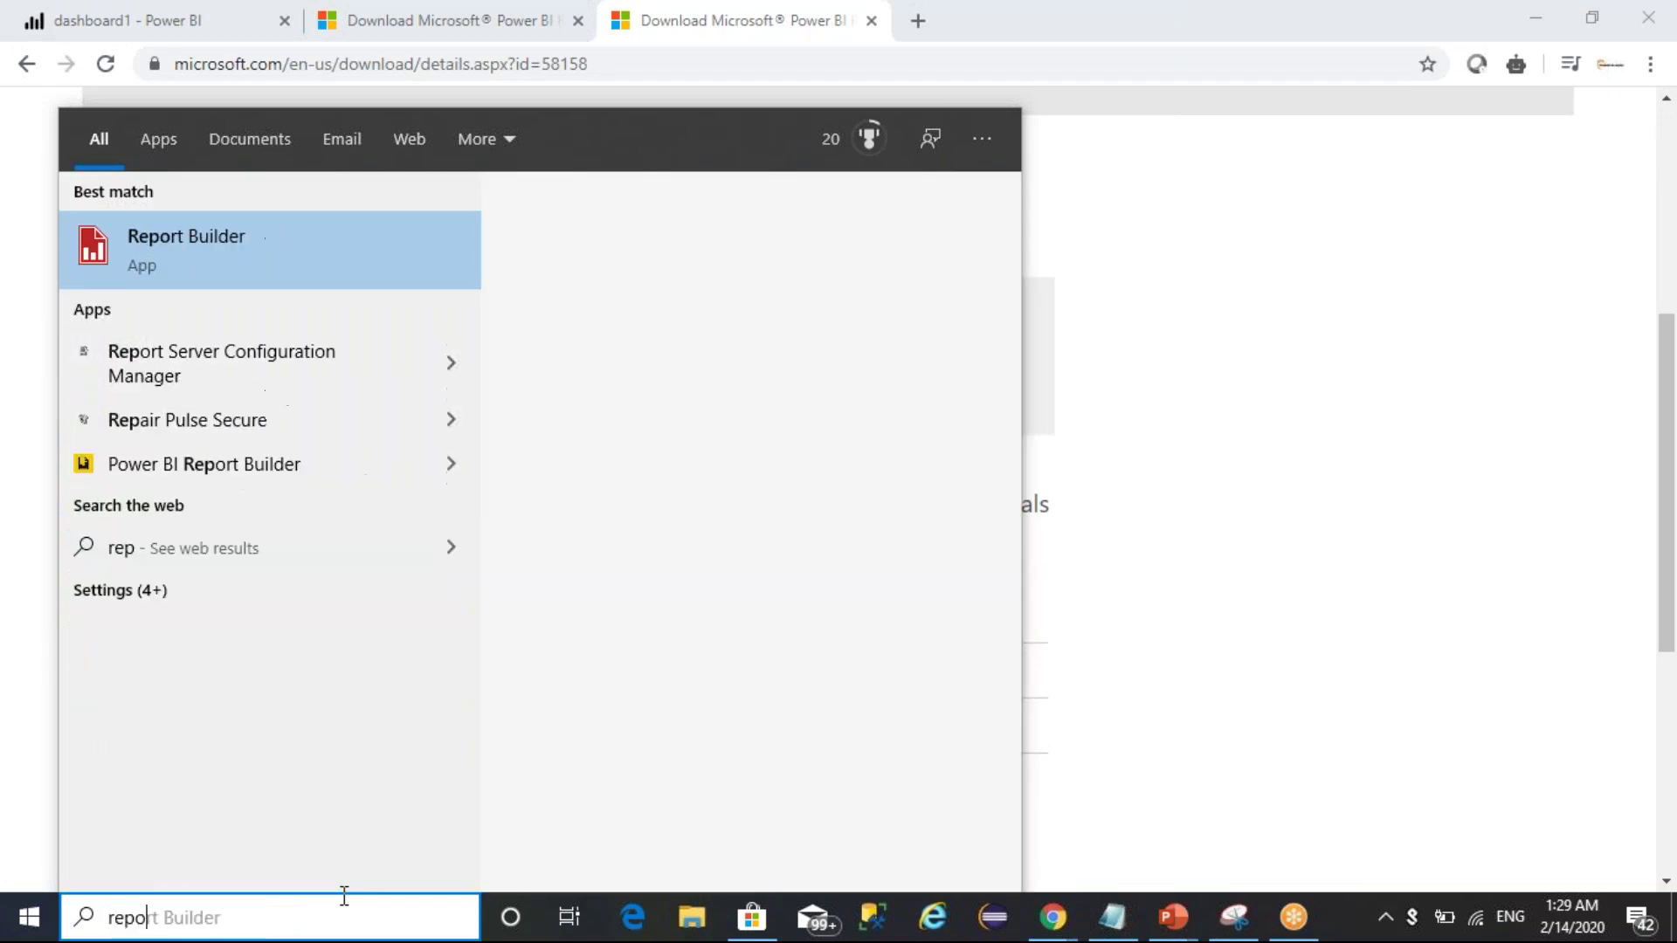
pyautogui.write('rt')
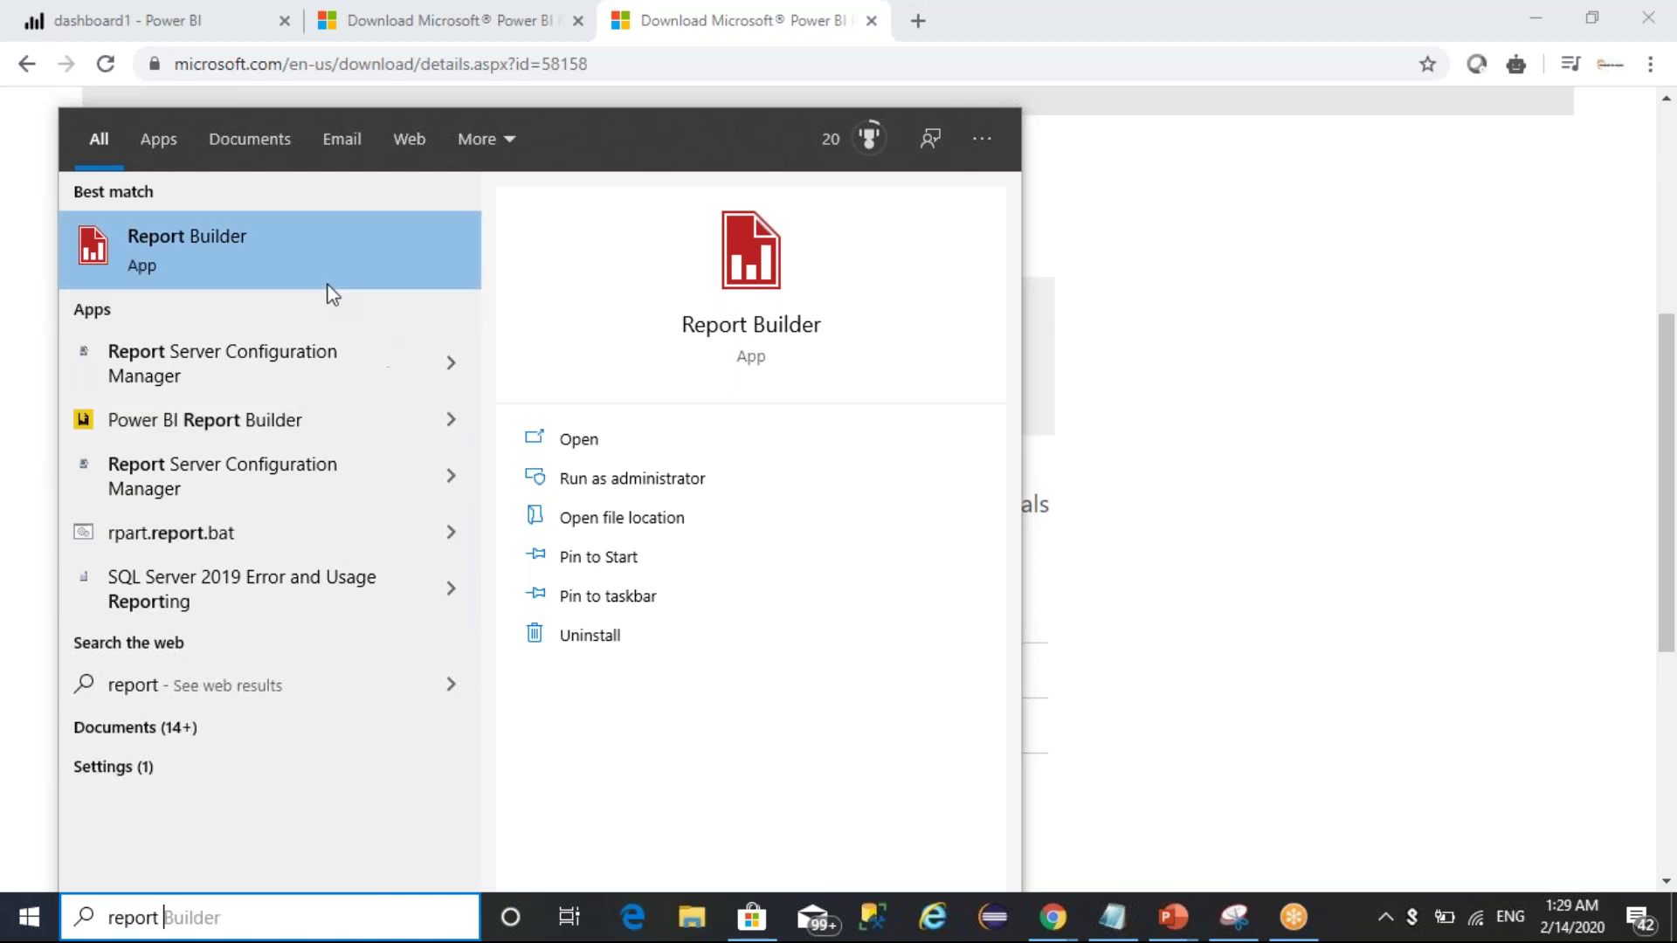
pyautogui.click(319, 272)
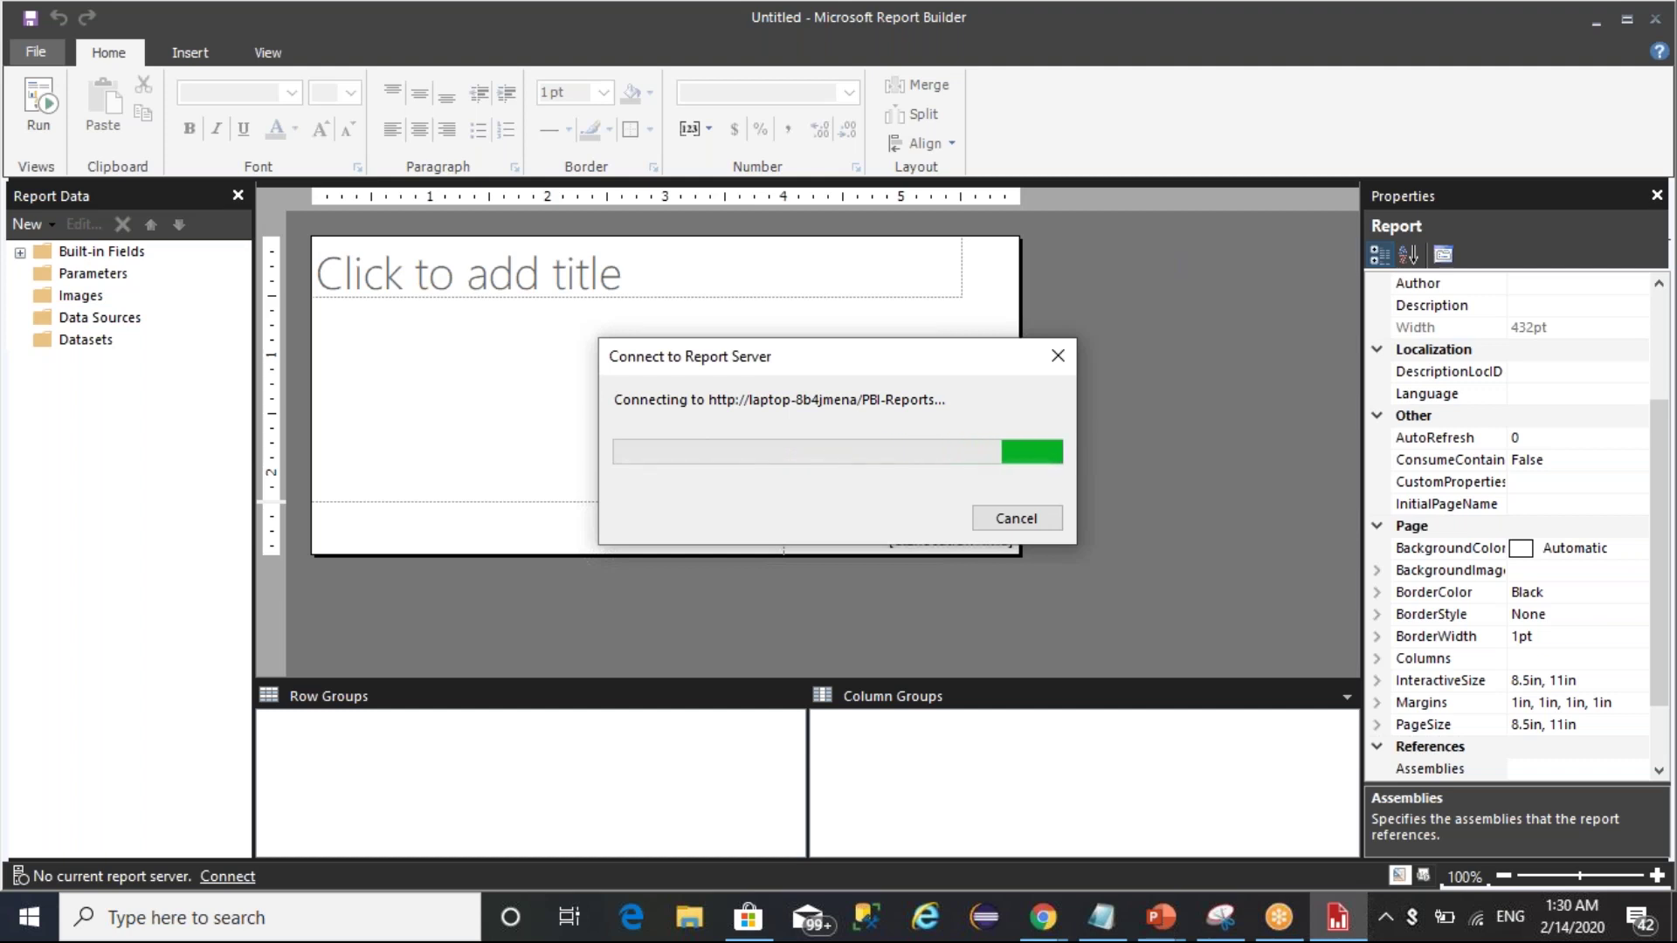
# Close the Connect to Report Server and Getting Started dialogs to reveal the blank Untitled report.
pyautogui.click(1055, 357)
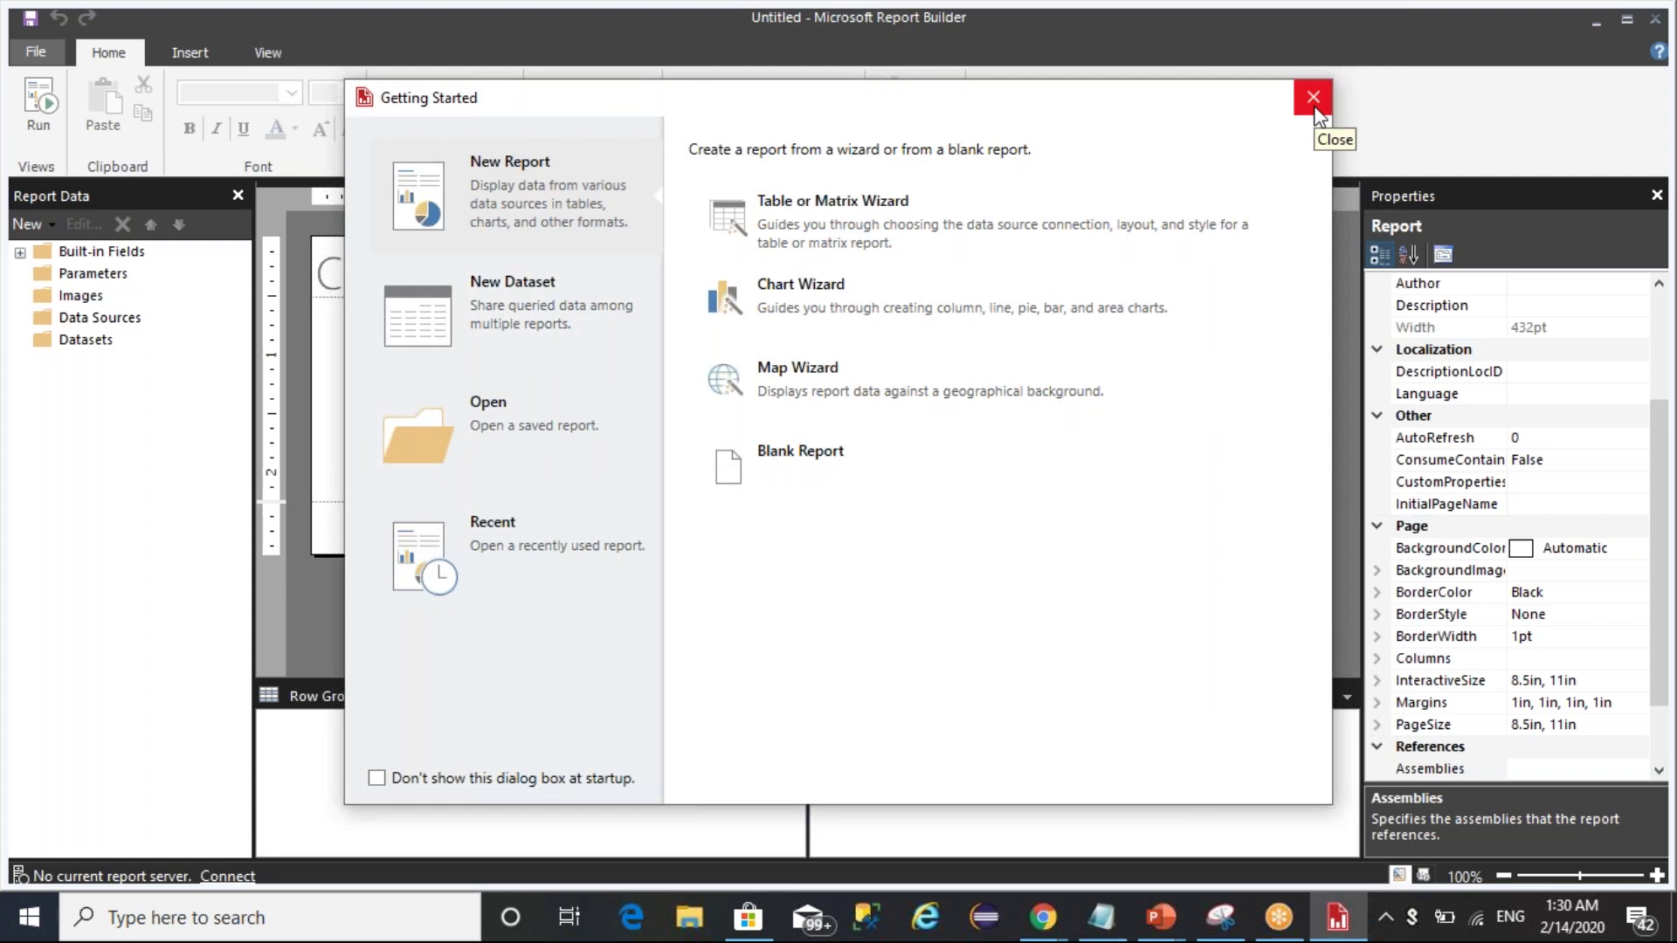
pyautogui.click(1317, 112)
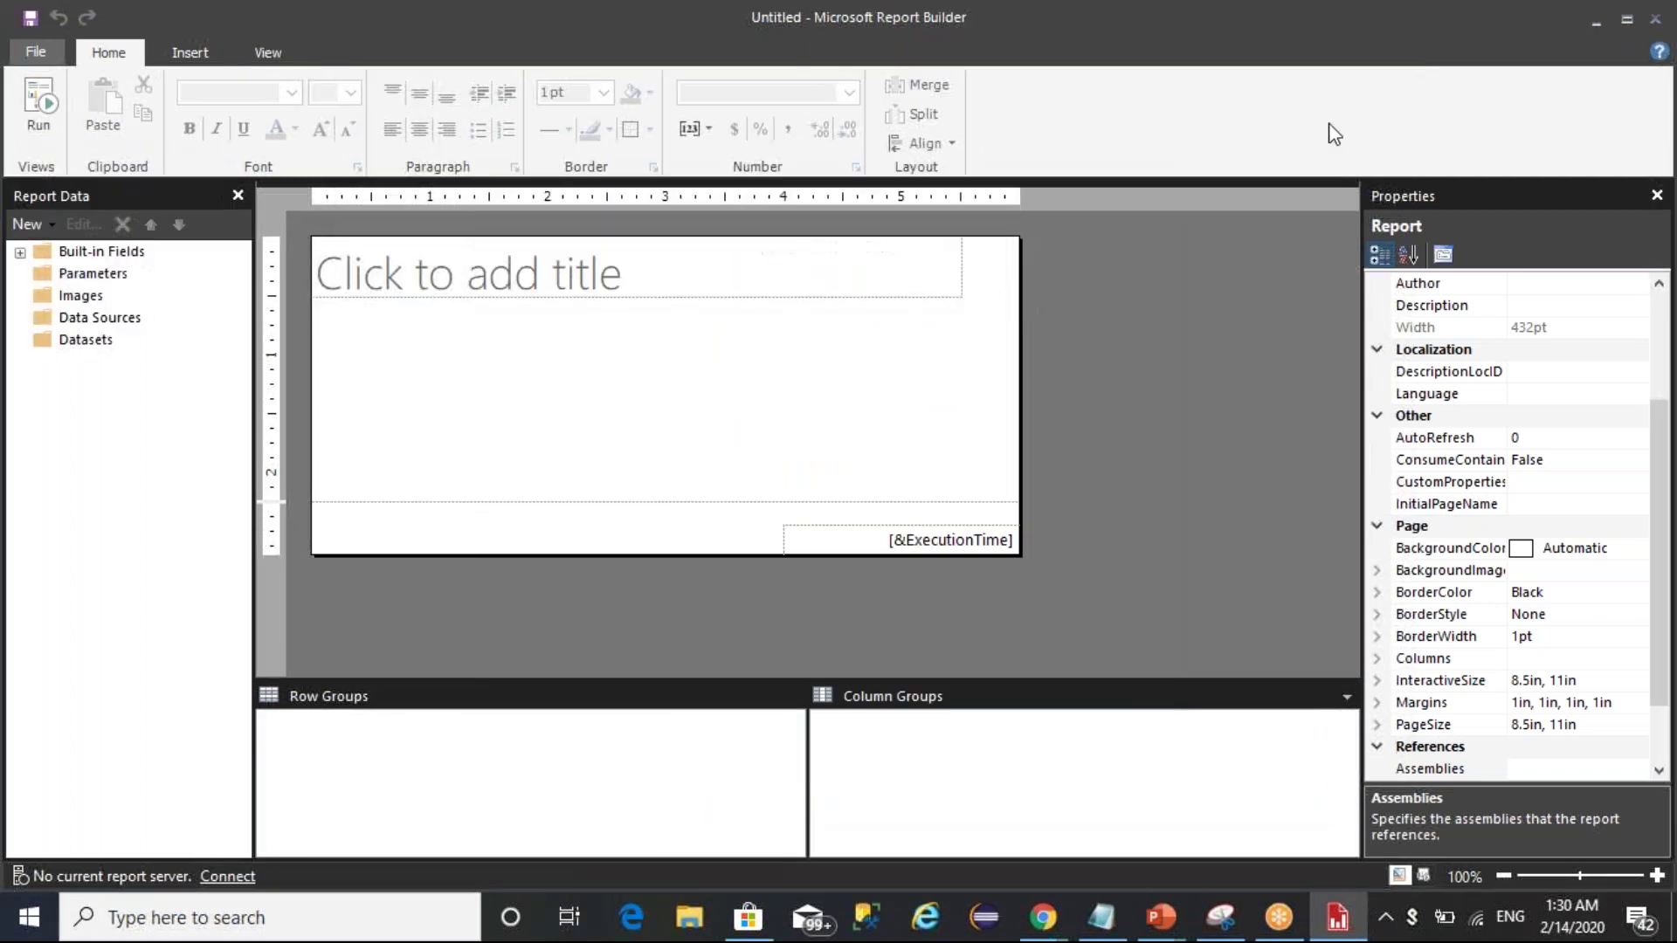